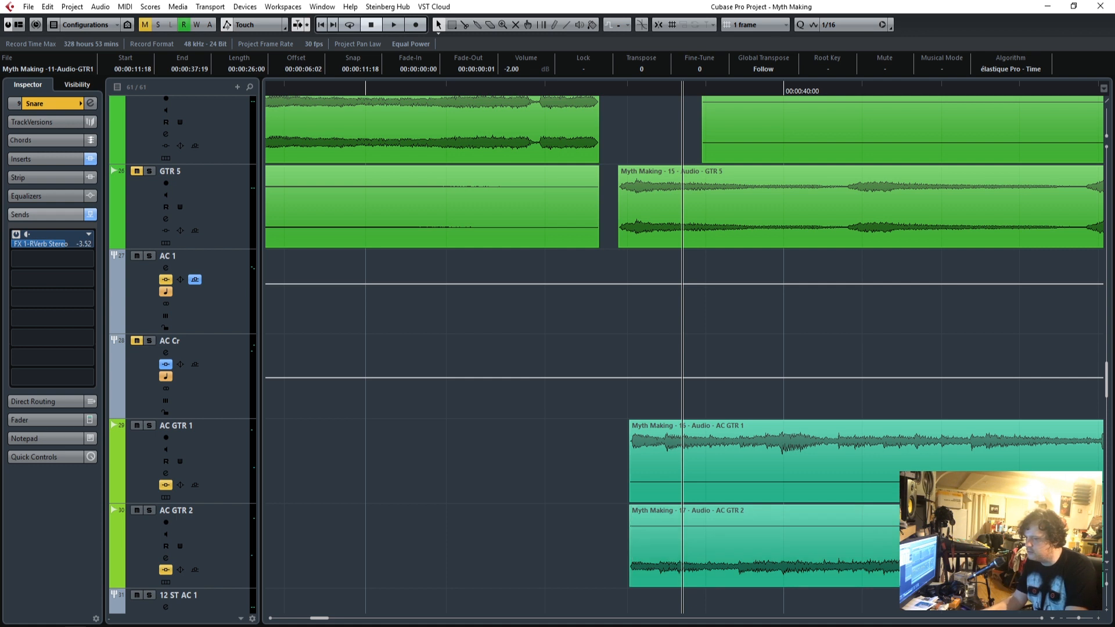
- Position the playhead just before the start of the AC GTR 1 and AC GTR 2 clips, near 00:00:38:00
key("h")
key("h")
key("h")
key("h")
key("h")
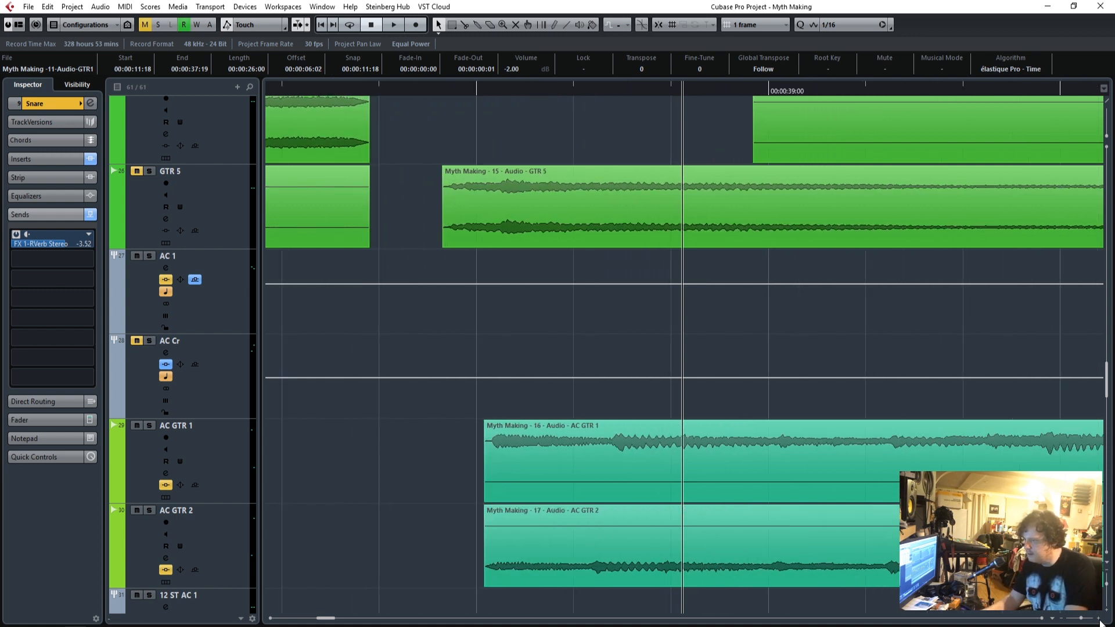
left_click(366, 92)
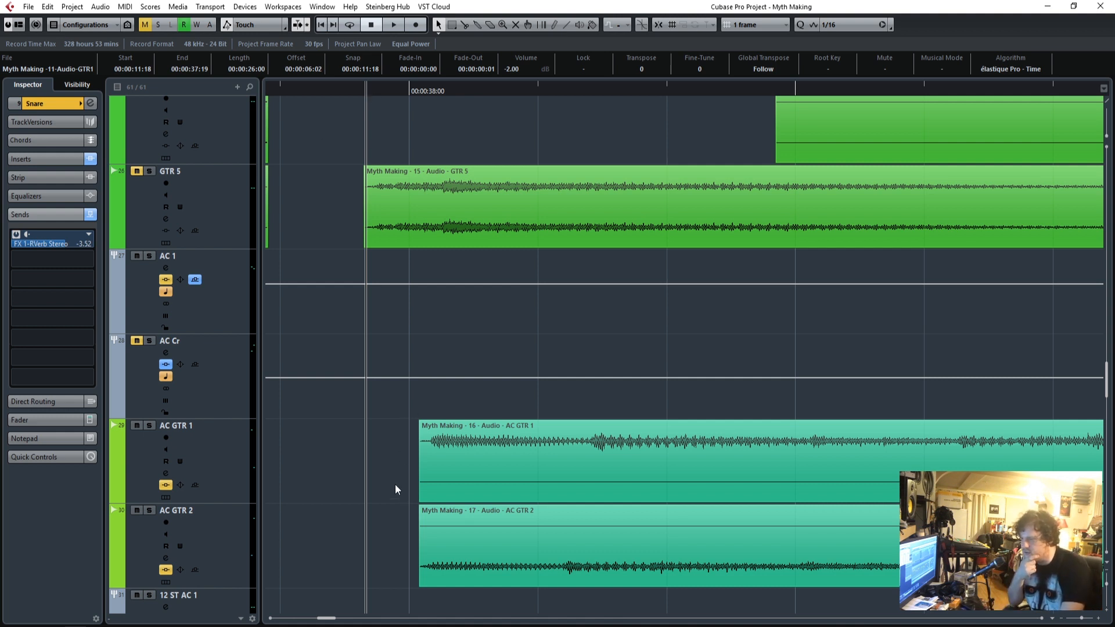
left_click_drag(409, 92, 416, 89)
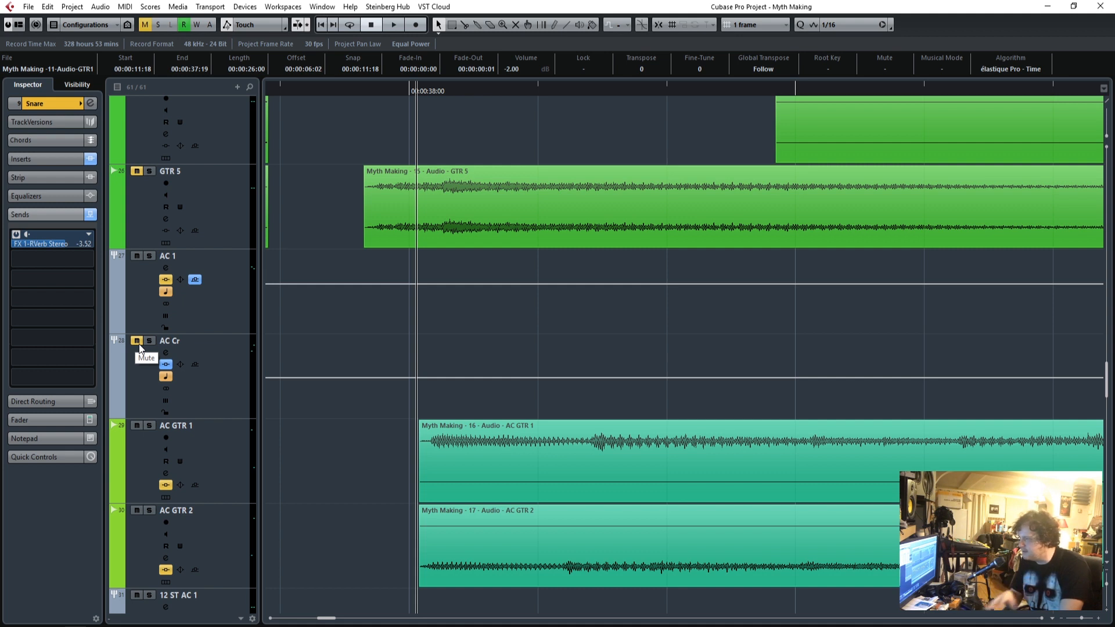
- Select the AC 1 group track and solo it together with its acoustic guitar tracks
left_click(218, 256)
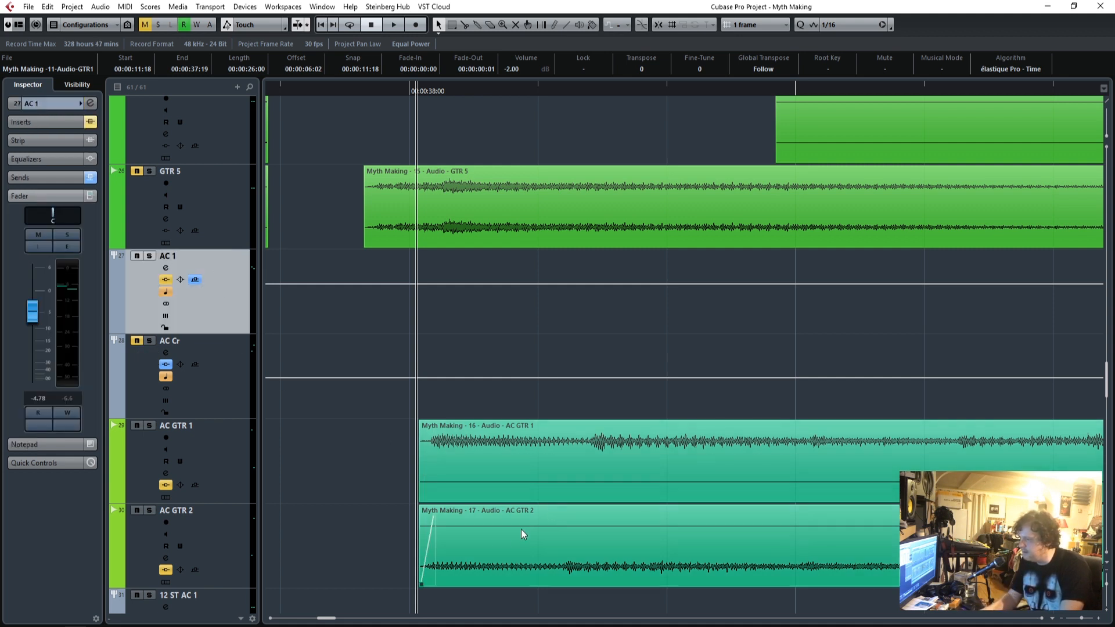
left_click_drag(1081, 619, 1082, 620)
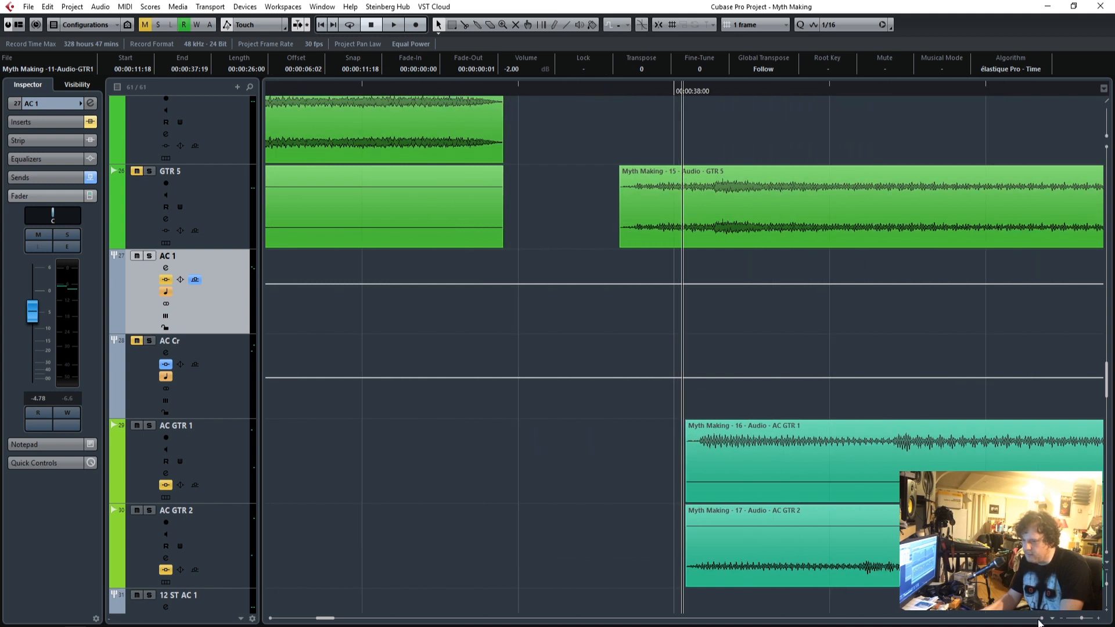
scroll(1039, 623, "right", 6)
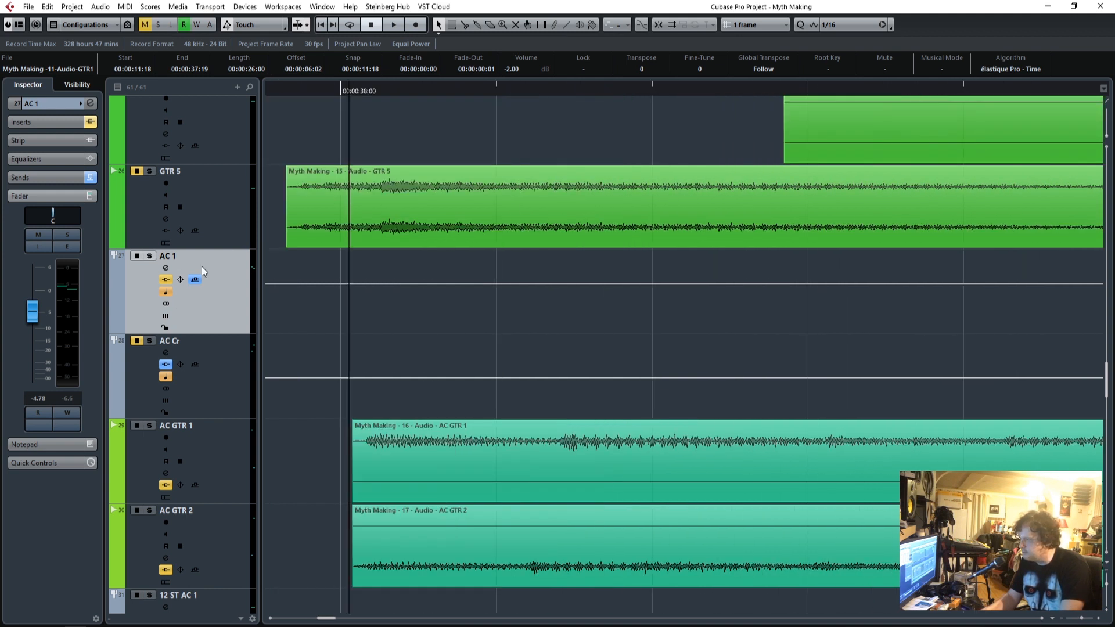
left_click(149, 256)
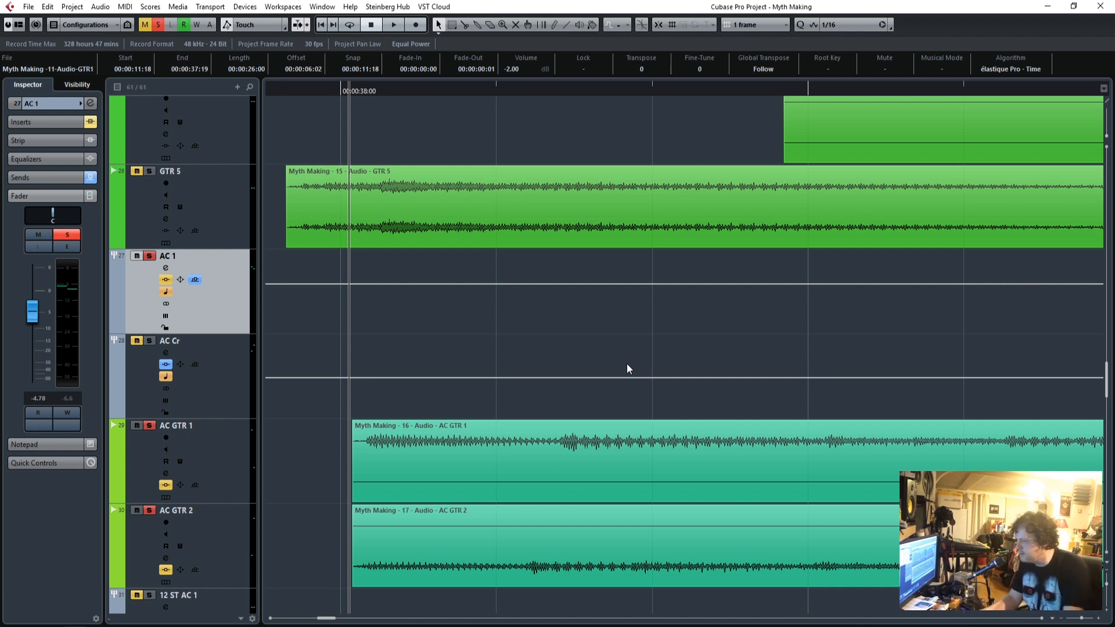
- Play the soloed acoustic guitars from just before their clips begin
left_click(1098, 619)
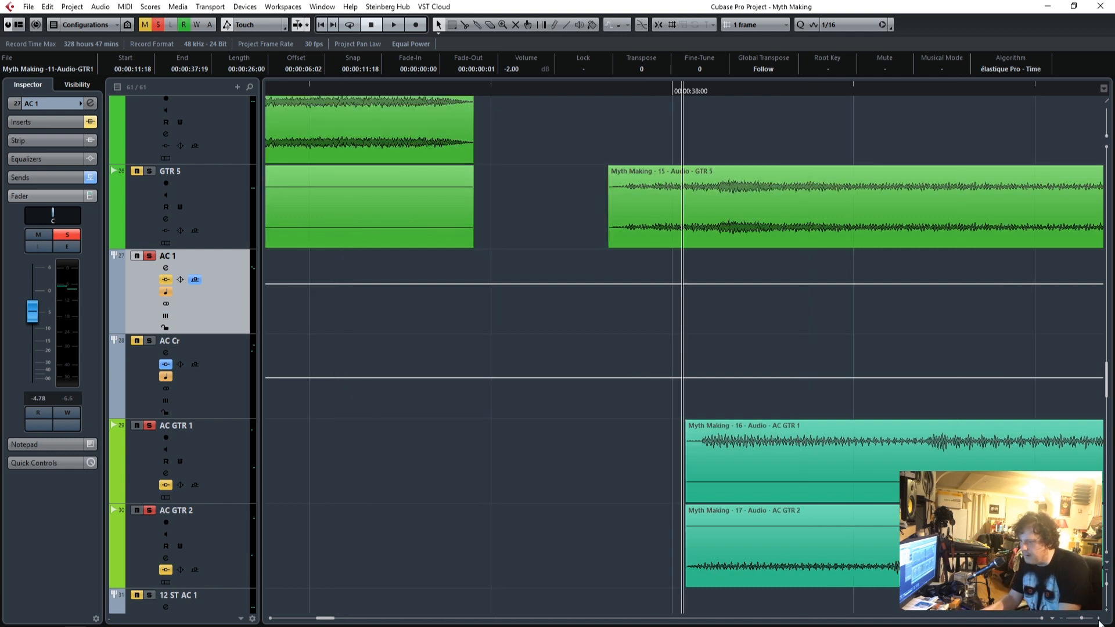
left_click(1098, 619)
left_click(1099, 620)
left_click(1099, 620)
left_click(1042, 619)
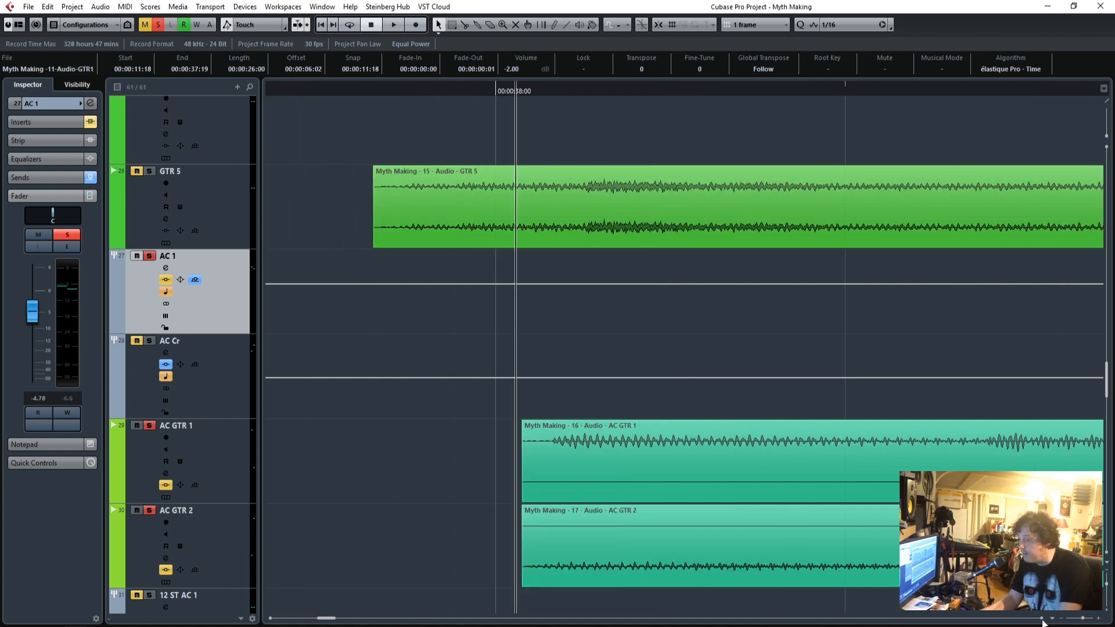
left_click(1042, 619)
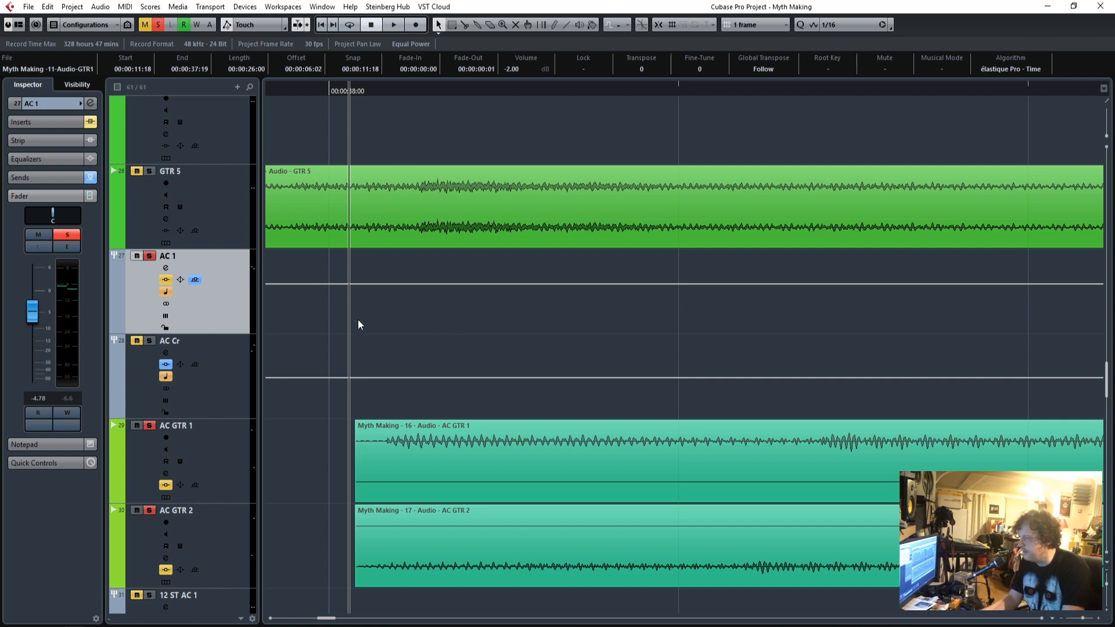
key("space")
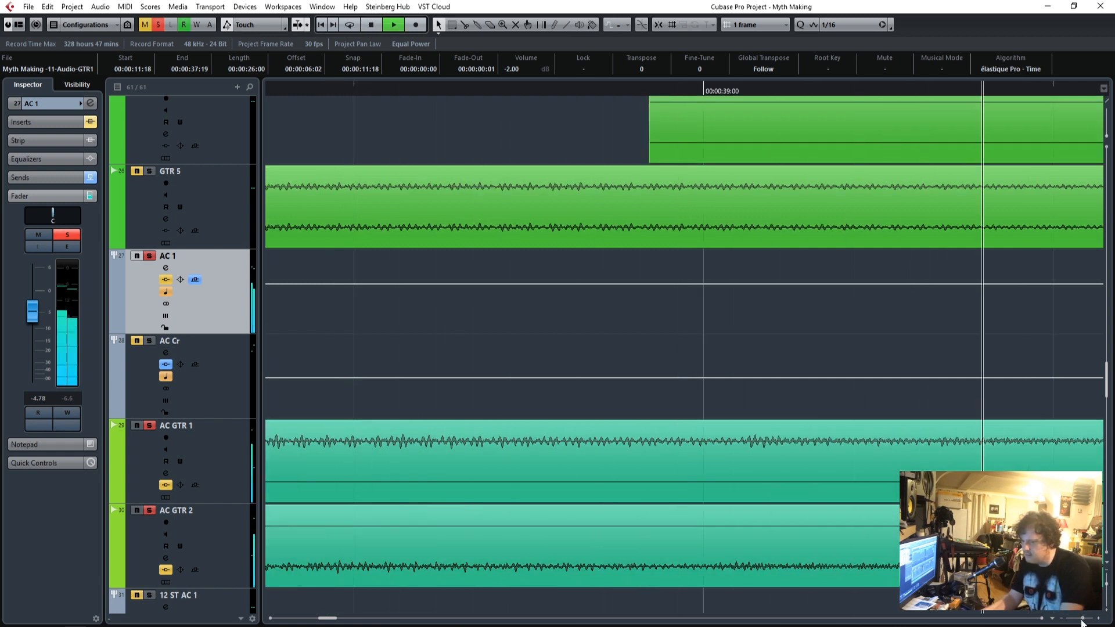
- Set a cycle range from the start of the acoustic guitar clips to 00:01:00:00 and enable cycle playback
left_click_drag(1083, 619, 1077, 621)
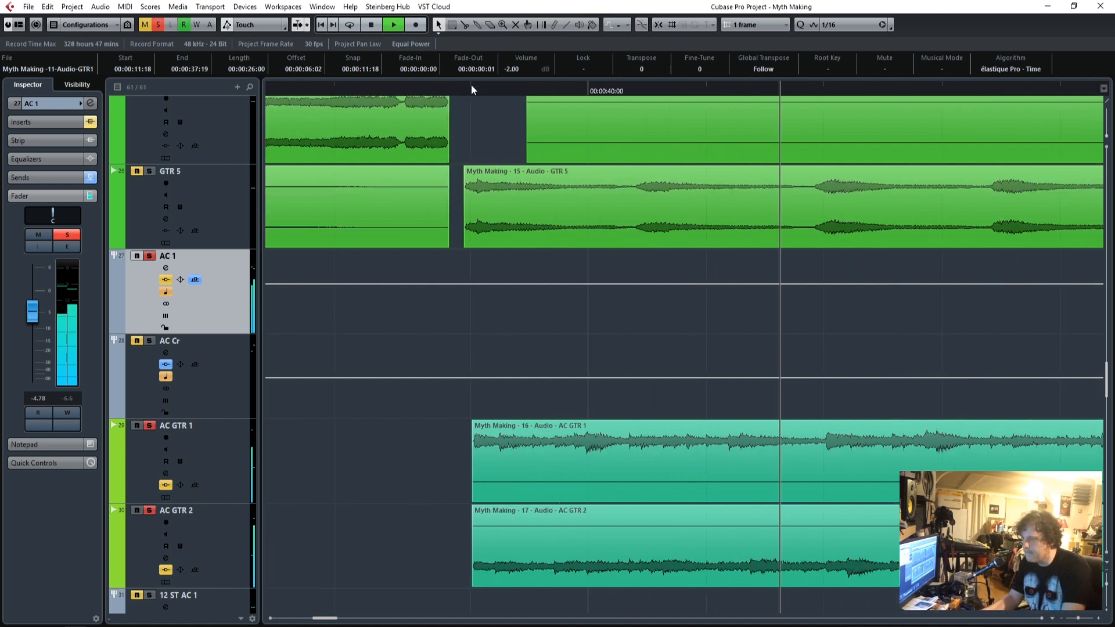
mouse_move(474, 84)
left_mouse_down()
mouse_move(633, 110)
mouse_move(1098, 85)
mouse_move(813, 141)
mouse_move(261, 156)
mouse_move(1096, 192)
mouse_move(729, 263)
mouse_move(691, 204)
left_mouse_up()
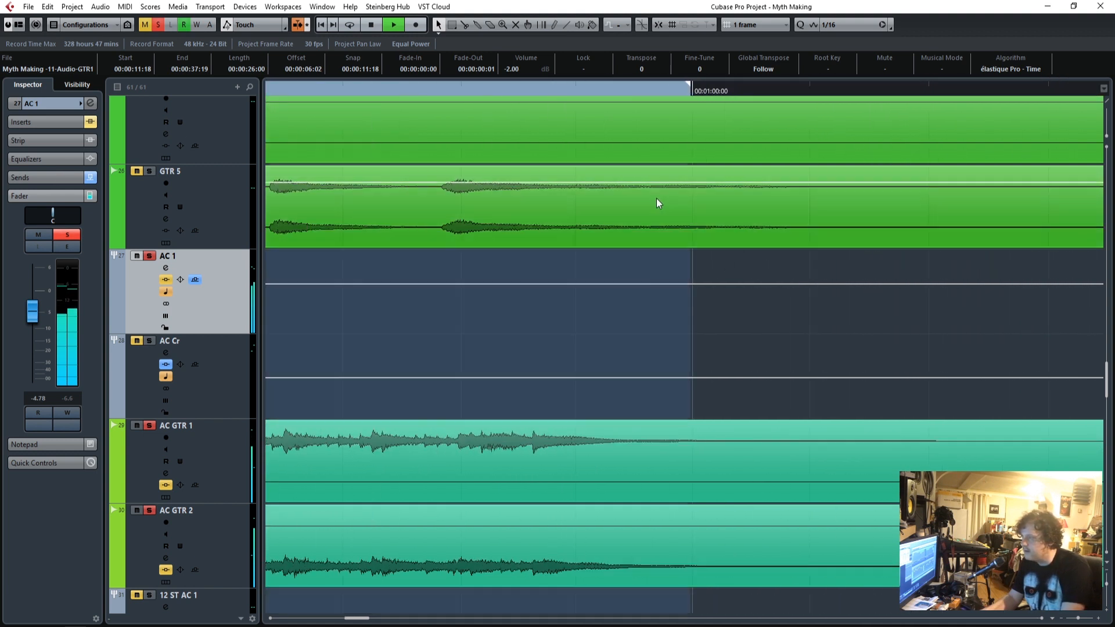
left_click(350, 25)
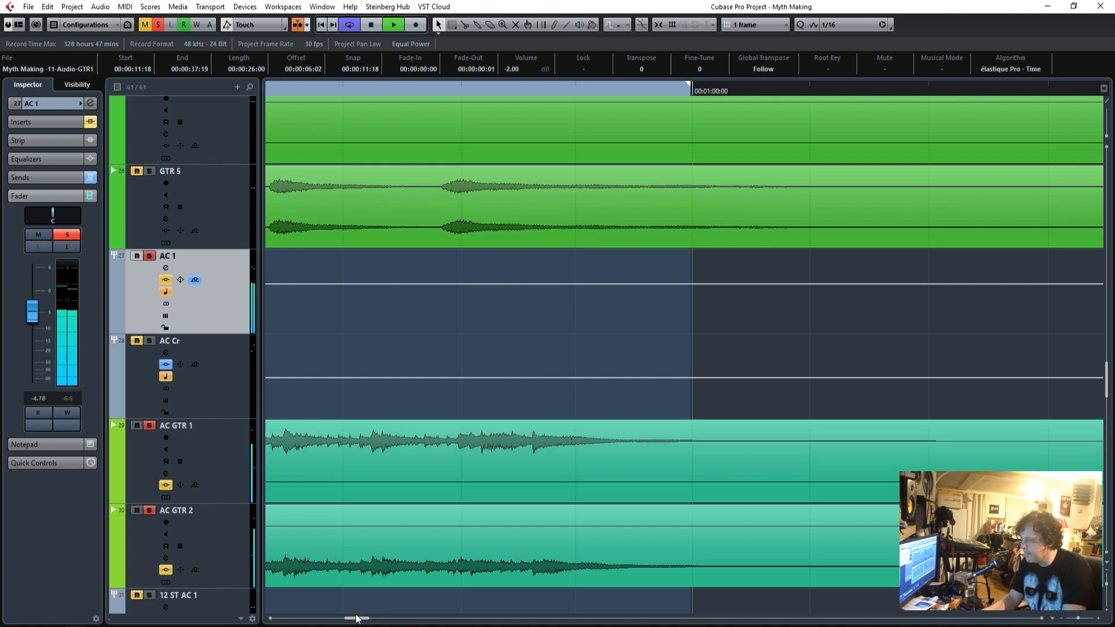
left_click_drag(354, 620, 327, 619)
- Activate the S1 Imager Stereo insert on both the AC GTR 1 and AC GTR 2 tracks
left_click(229, 461)
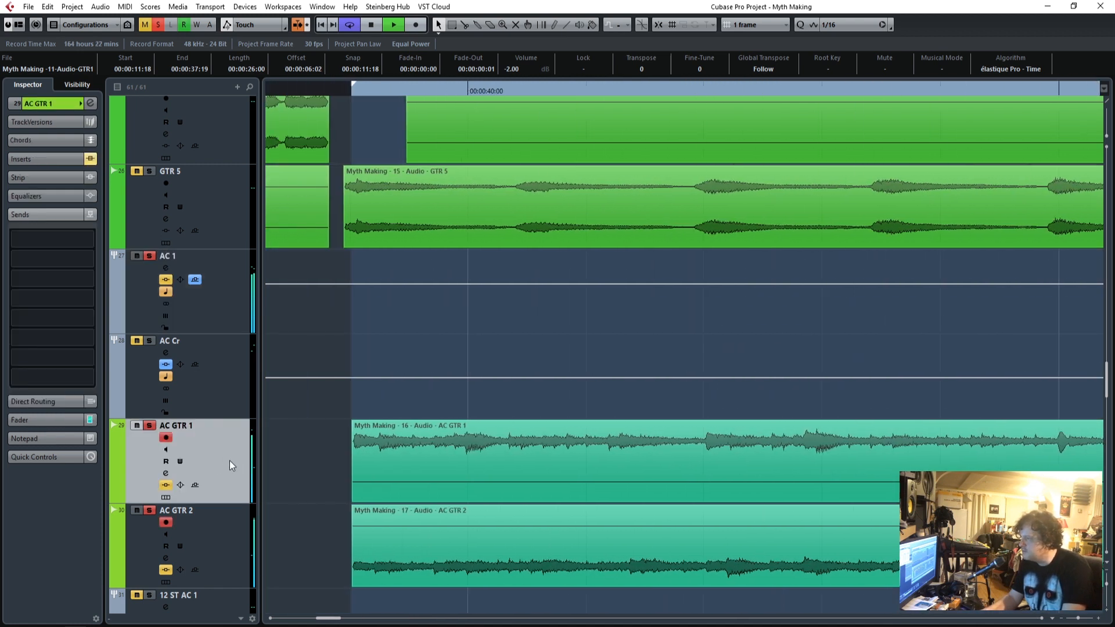
left_click(40, 162)
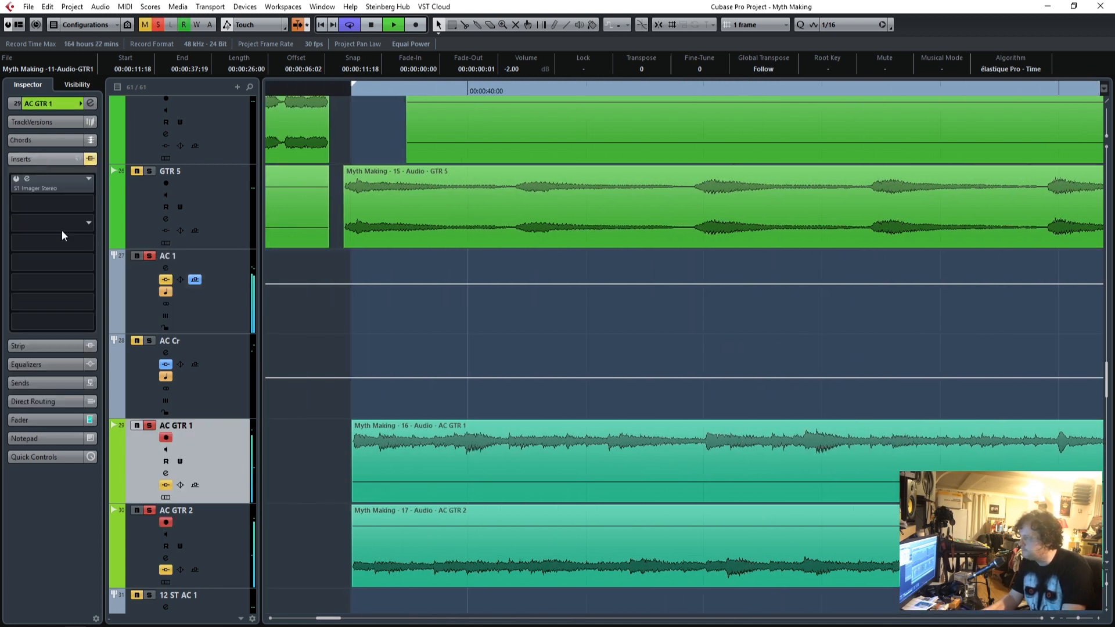
left_click(17, 179)
left_click(214, 533)
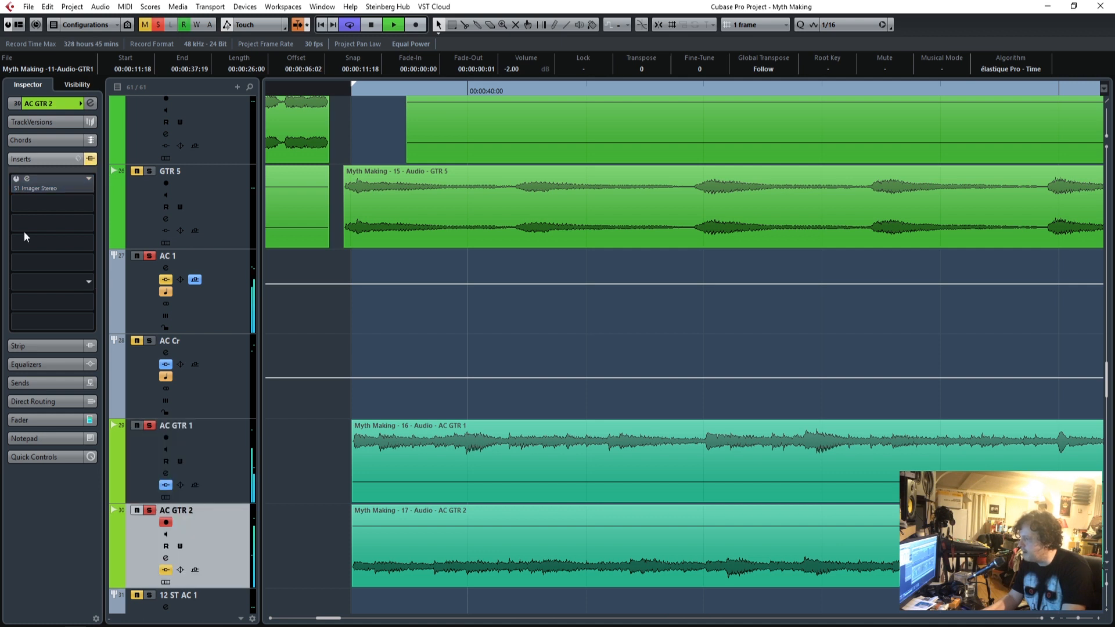
left_click(17, 180)
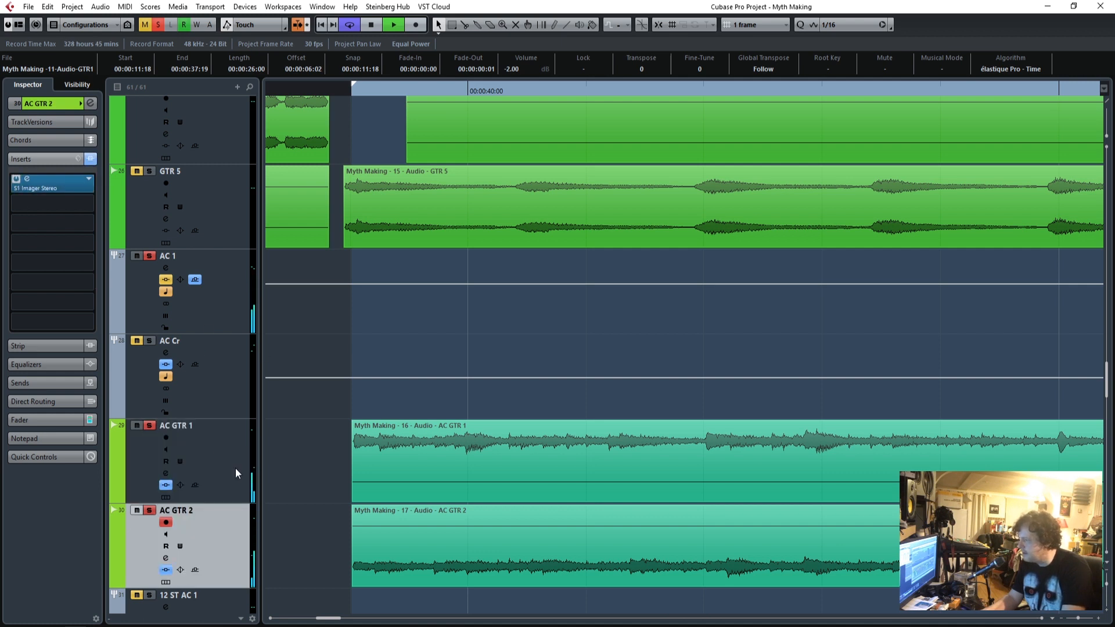
- Stop playback, select the AC GTR 1 and AC GTR 2 clips in turn, and replay from the cycle start
key("space")
left_click(410, 458)
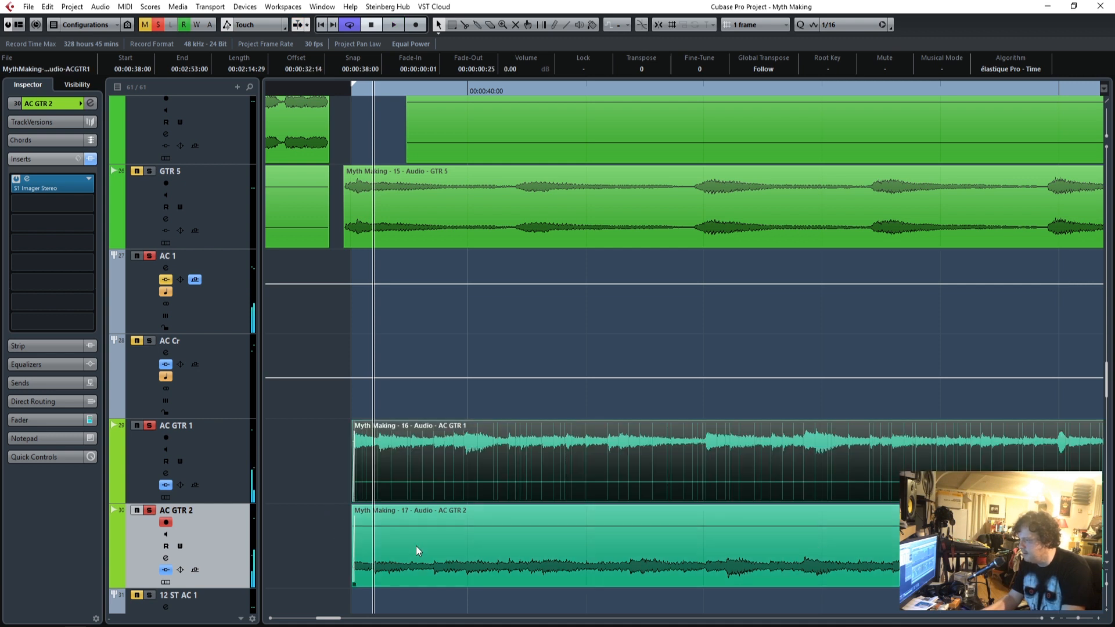
left_click(417, 546)
left_click(405, 477)
left_click(412, 538)
left_click(348, 84)
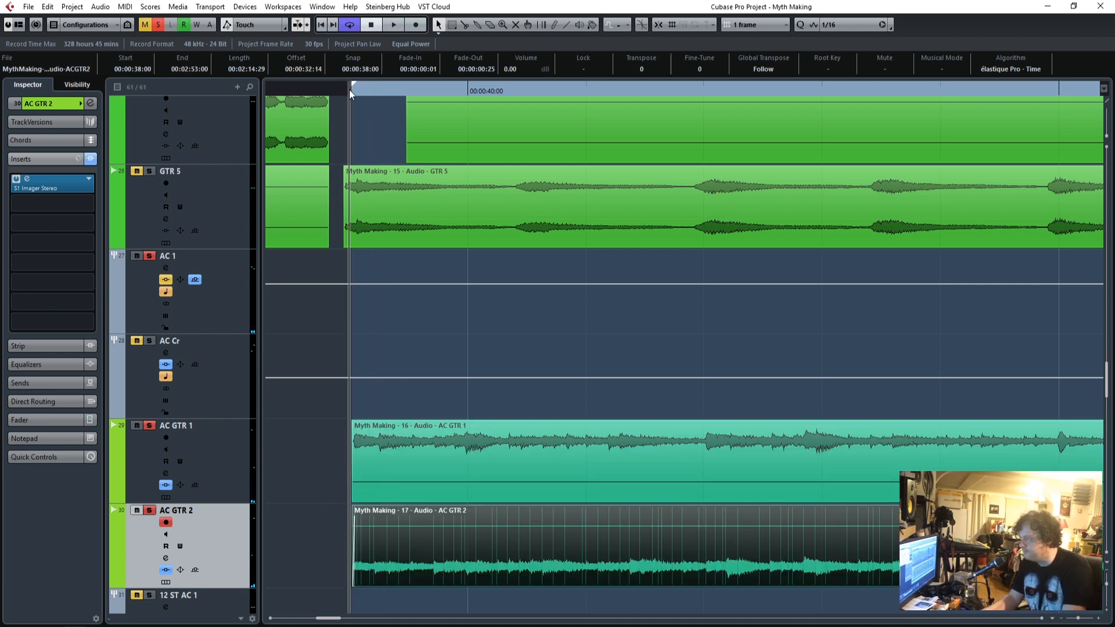
key("space")
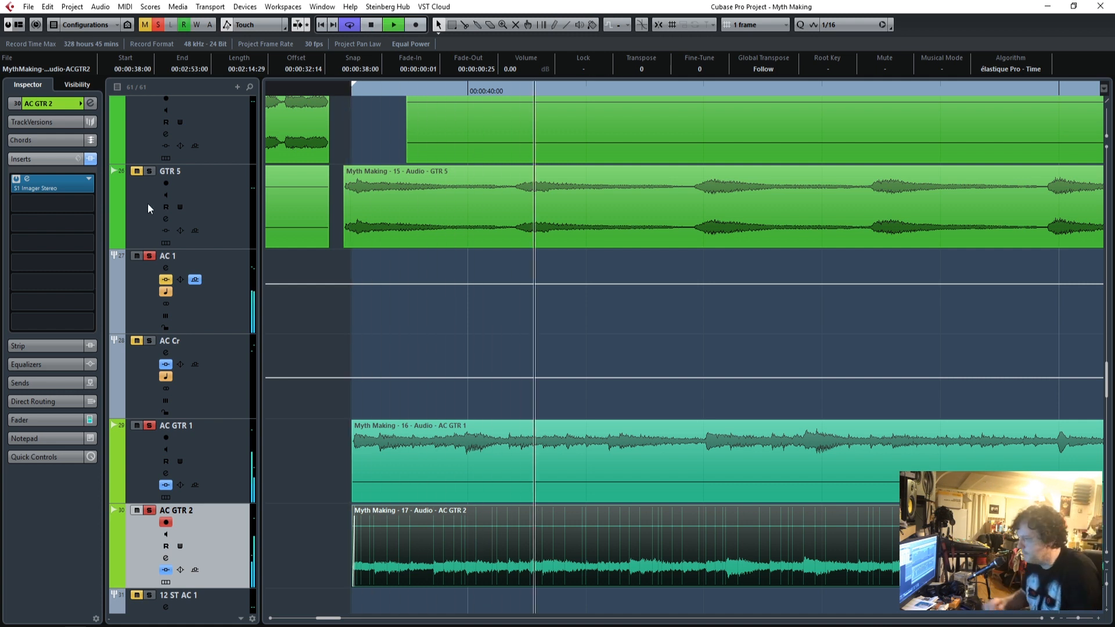
- Show the basic track settings and compare the panning of AC GTR 1 and AC GTR 2, then stop playback
left_click(225, 440)
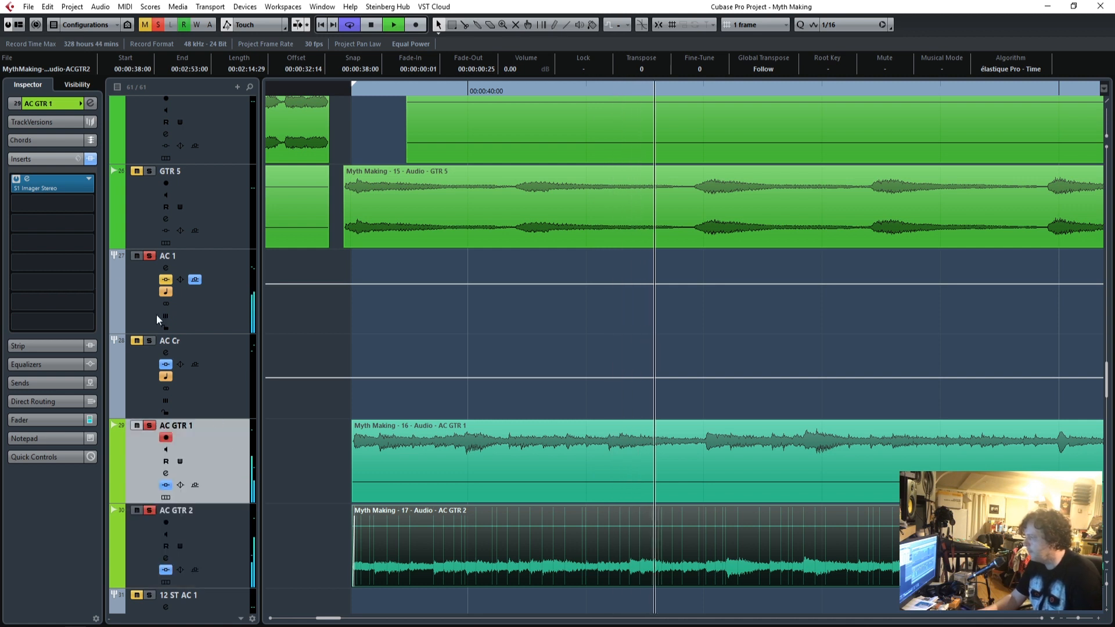
left_click(51, 106)
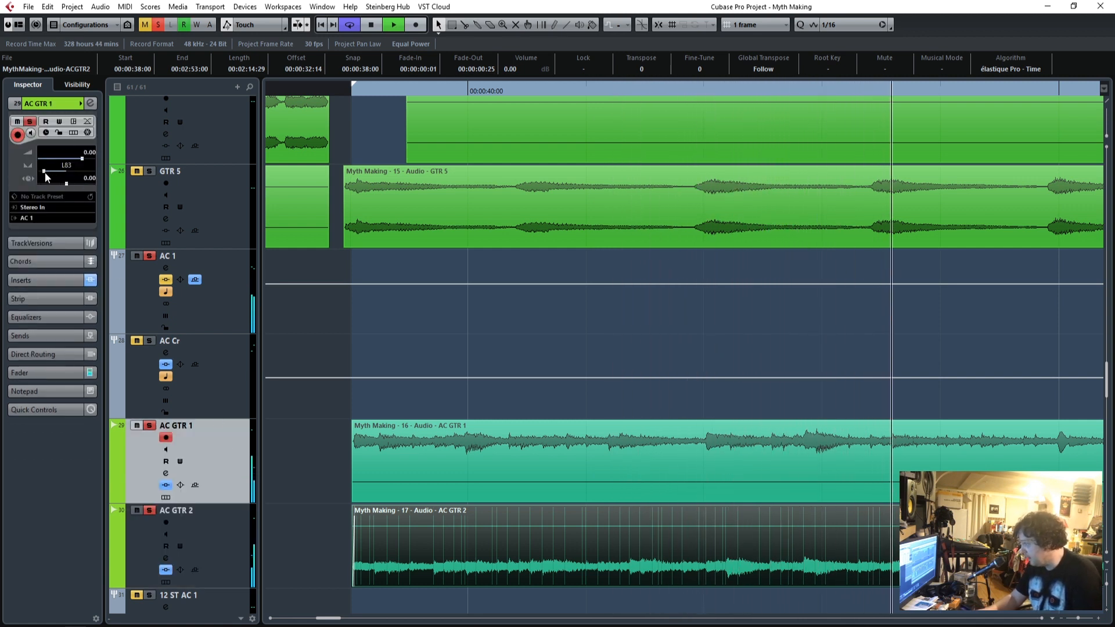
left_click(214, 535)
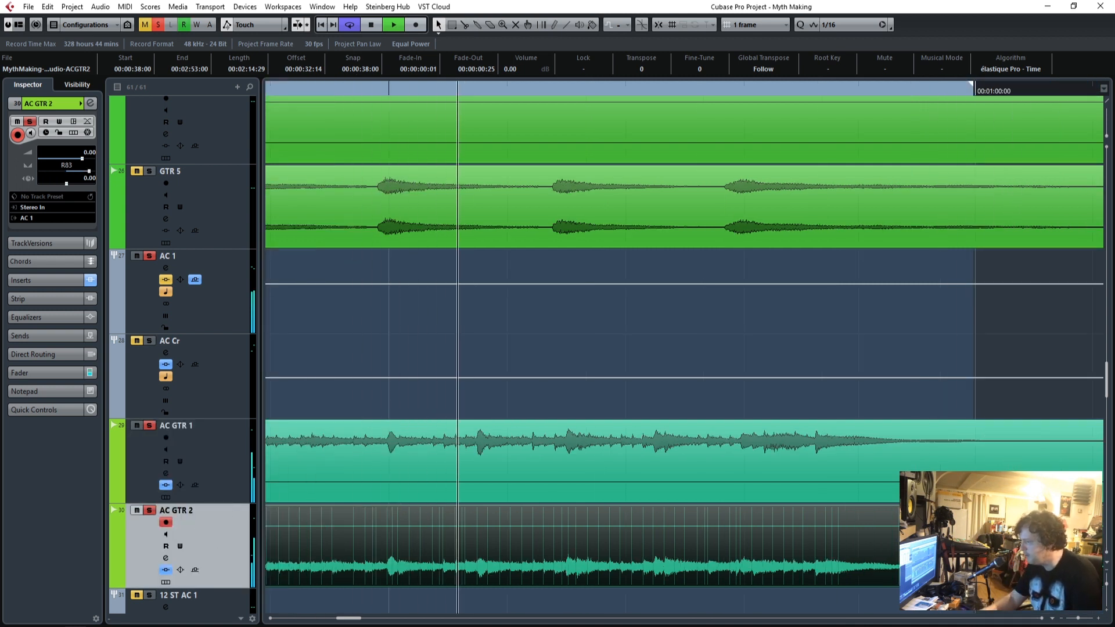
left_click_drag(348, 618, 325, 626)
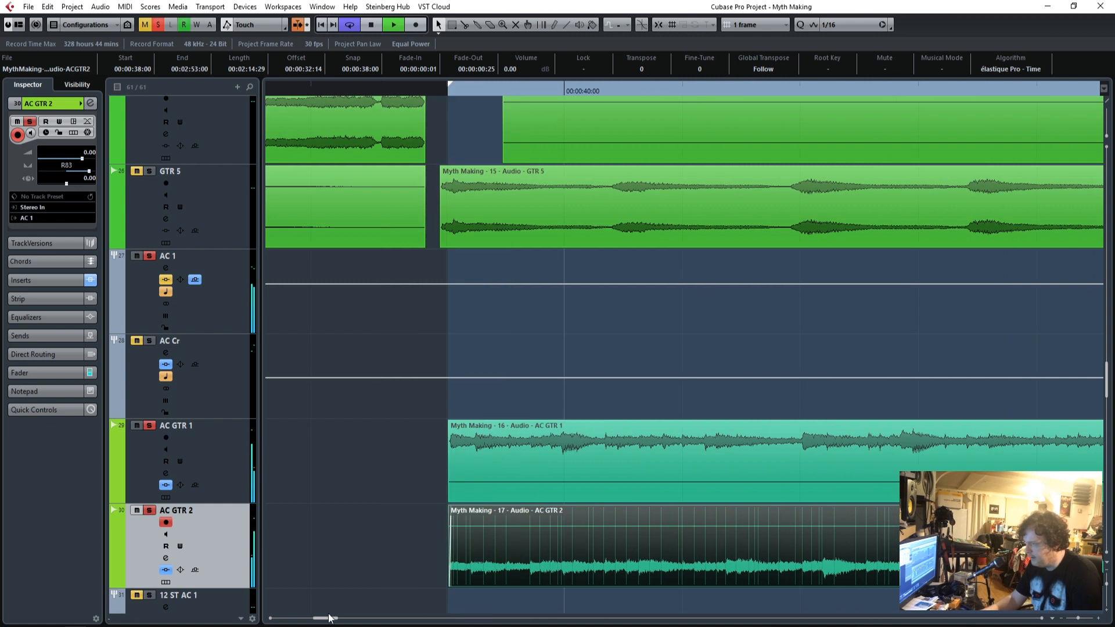
key("space")
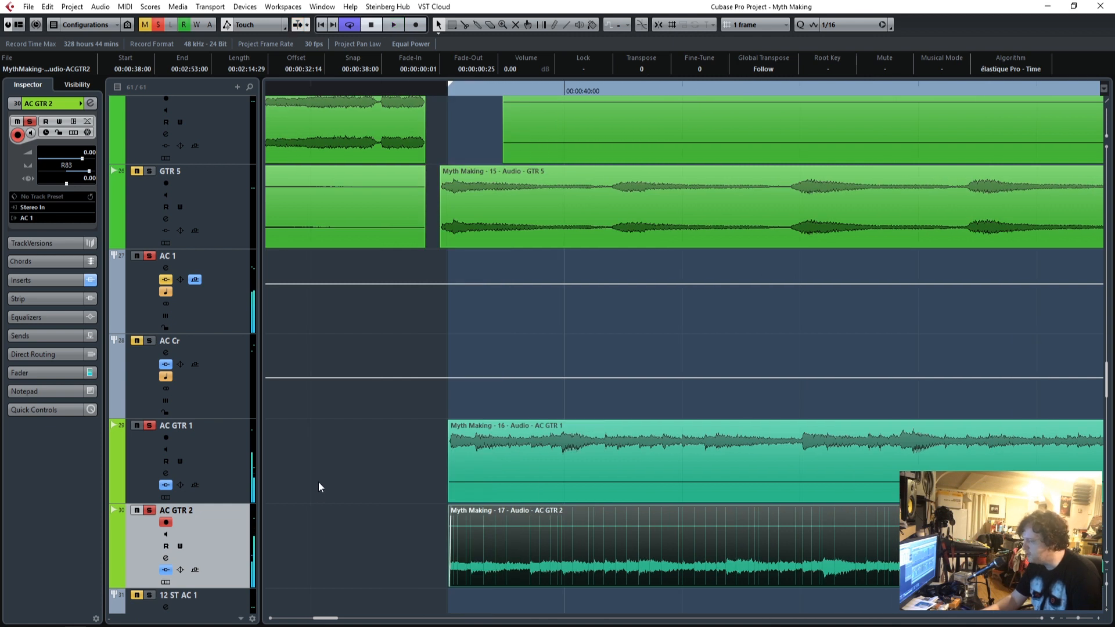
- Select AC GTR 1 and play the guitars again from just before the cycle range
left_click(436, 88)
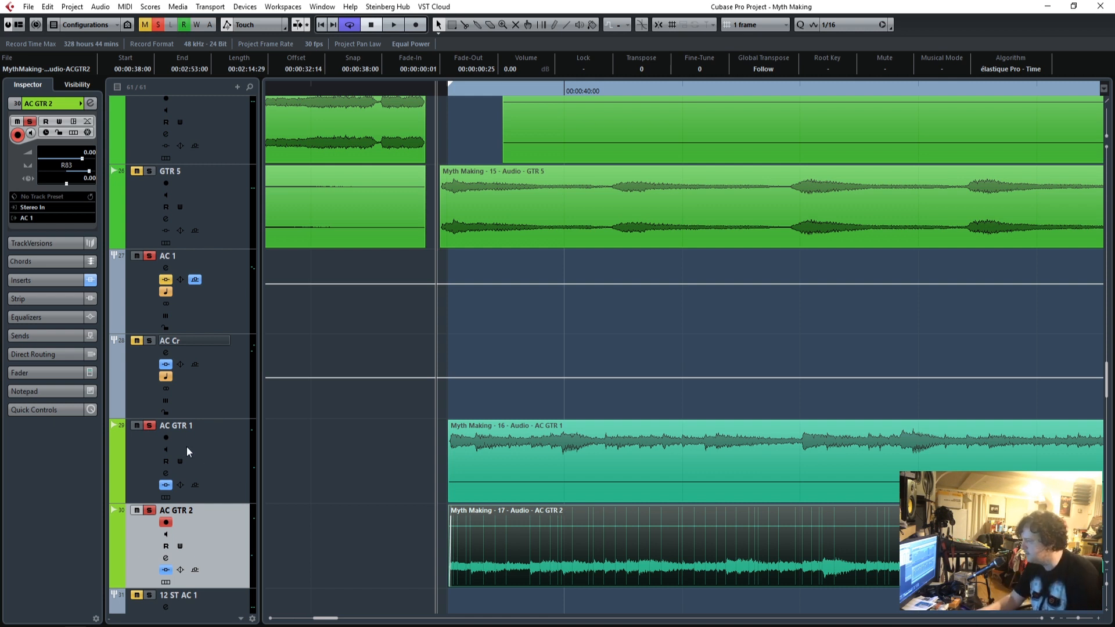
left_click(216, 445)
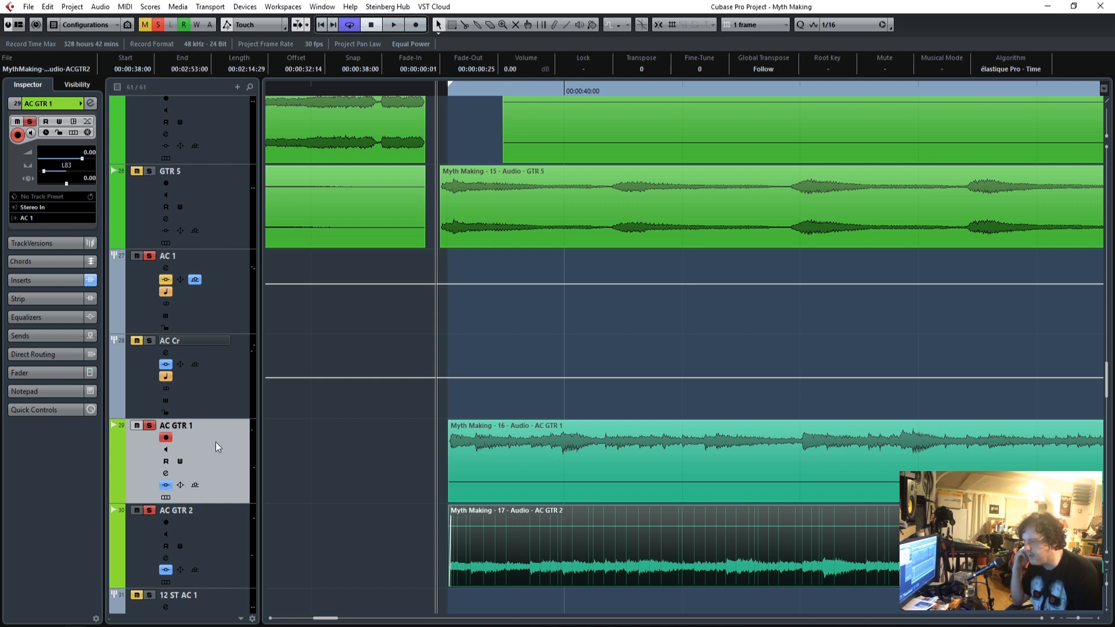
key("space")
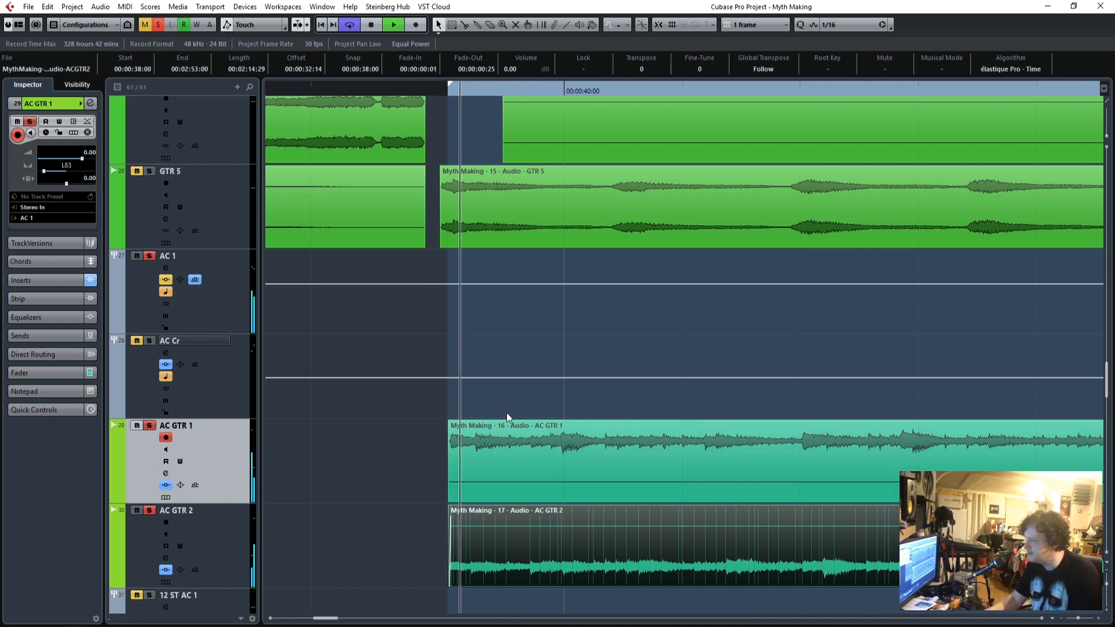
- Show the inserts of the AC 1 group track and activate its Q10 Stereo equalizer
left_click(226, 294)
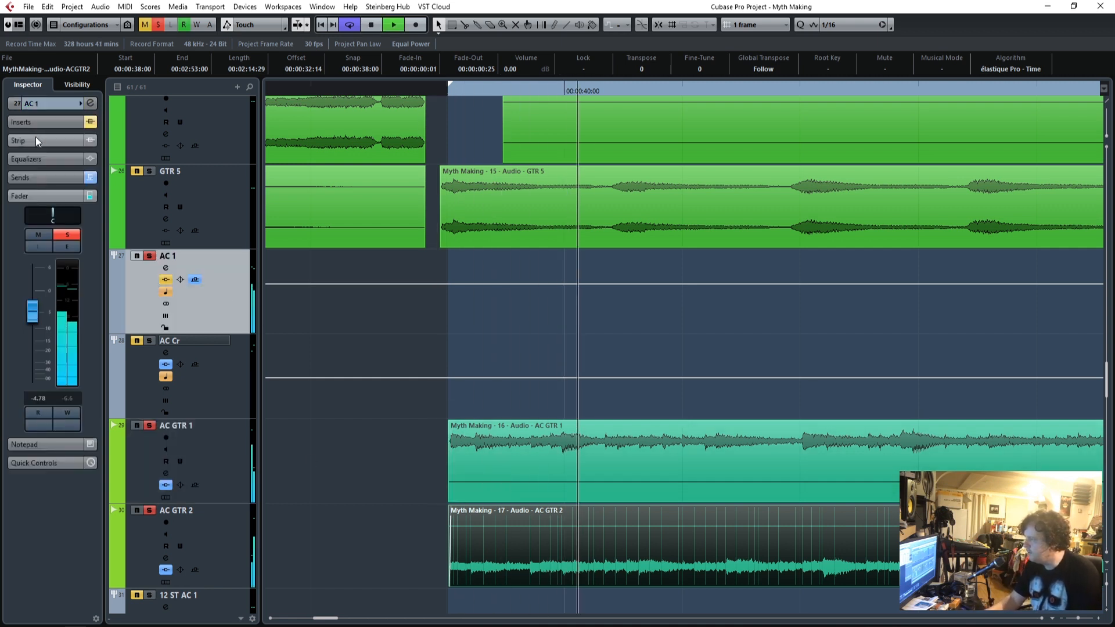
left_click(42, 120)
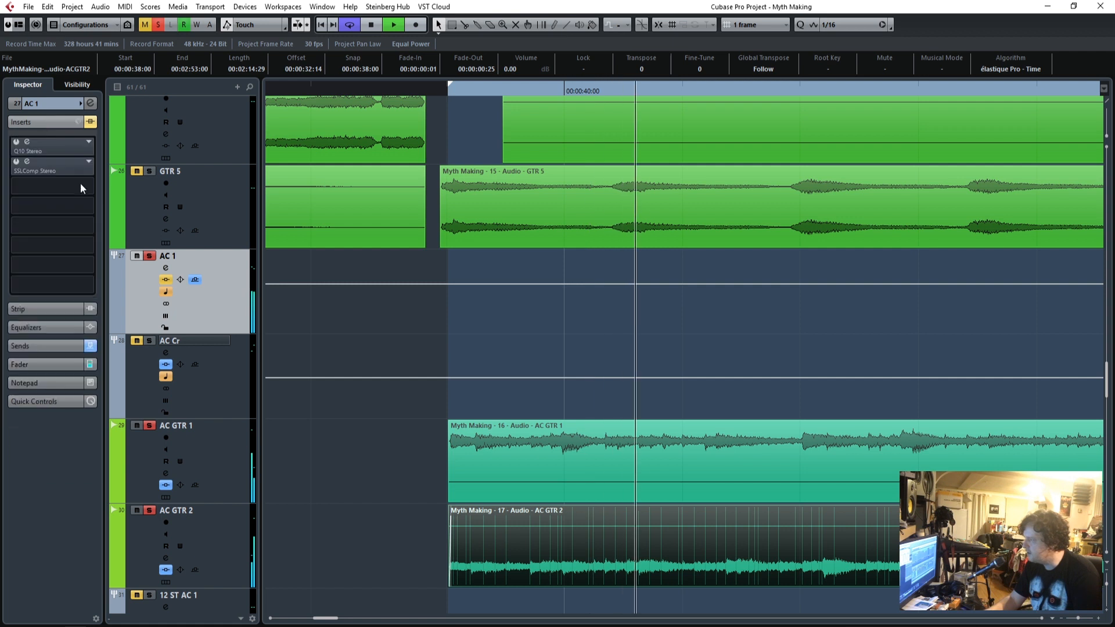
left_click(17, 148)
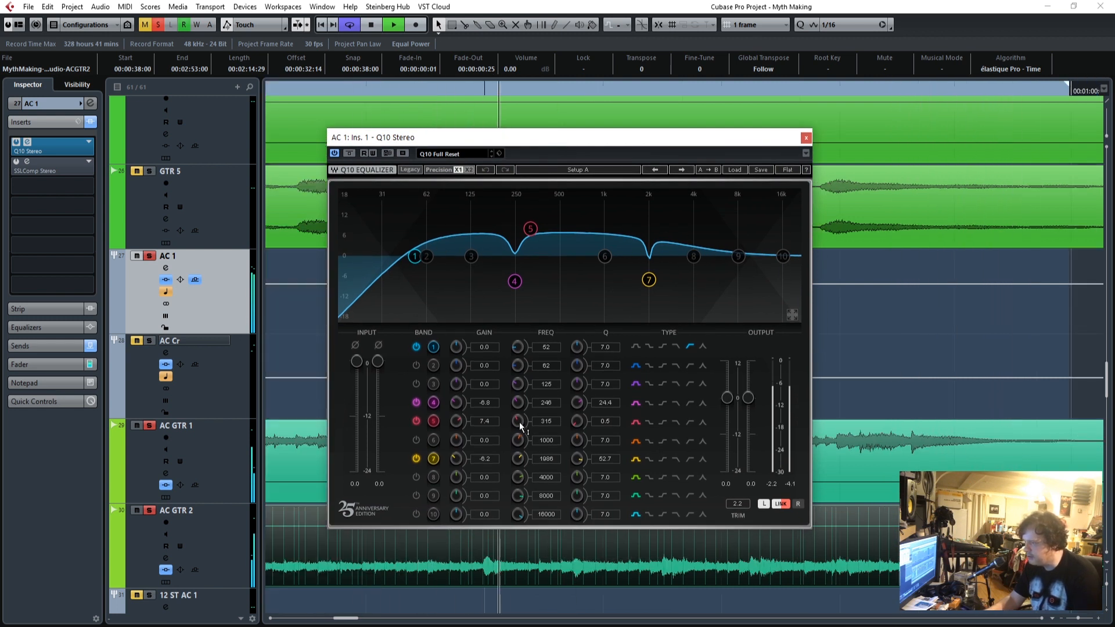
- In the Q10 equalizer on AC 1, cut band 4 to -8.1 dB, boost band 5 to 11.5 dB at 617 Hz, and stop playback
mouse_move(456, 402)
left_mouse_down()
mouse_move(455, 371)
mouse_move(455, 401)
left_mouse_up()
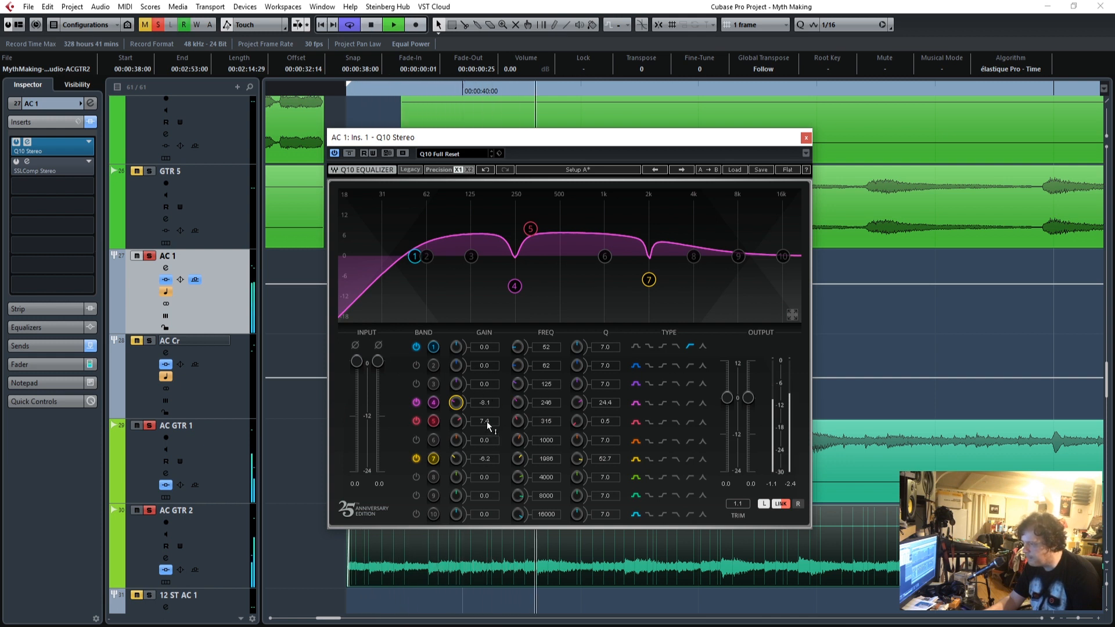
left_click_drag(487, 421, 545, 426)
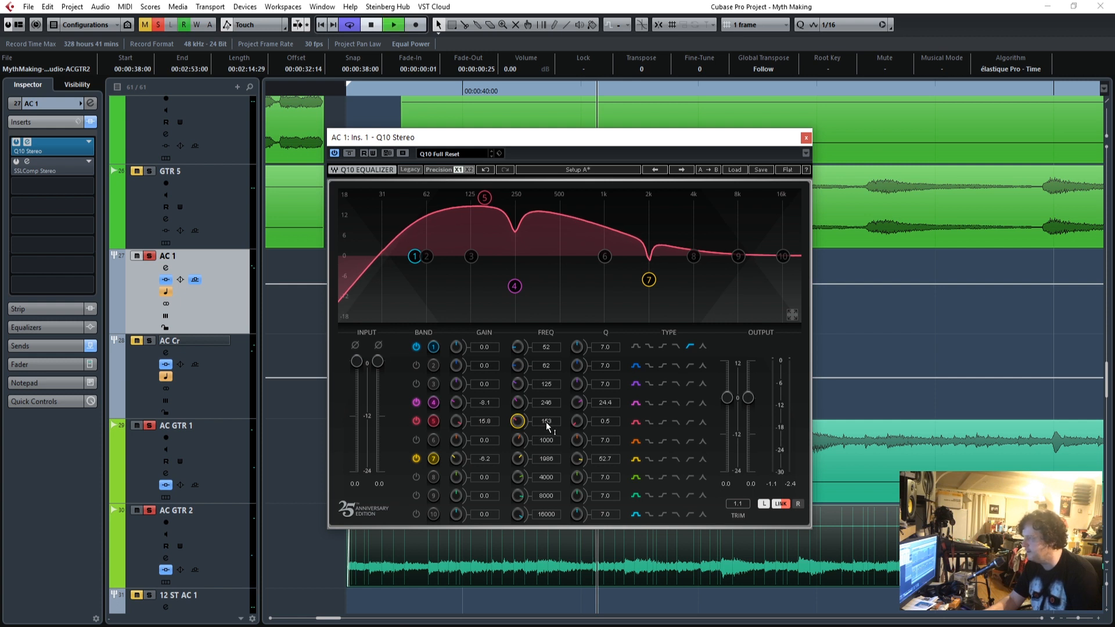
key("space")
mouse_move(546, 426)
left_mouse_down()
mouse_move(546, 398)
mouse_move(547, 410)
left_mouse_up()
left_click_drag(517, 421, 518, 406)
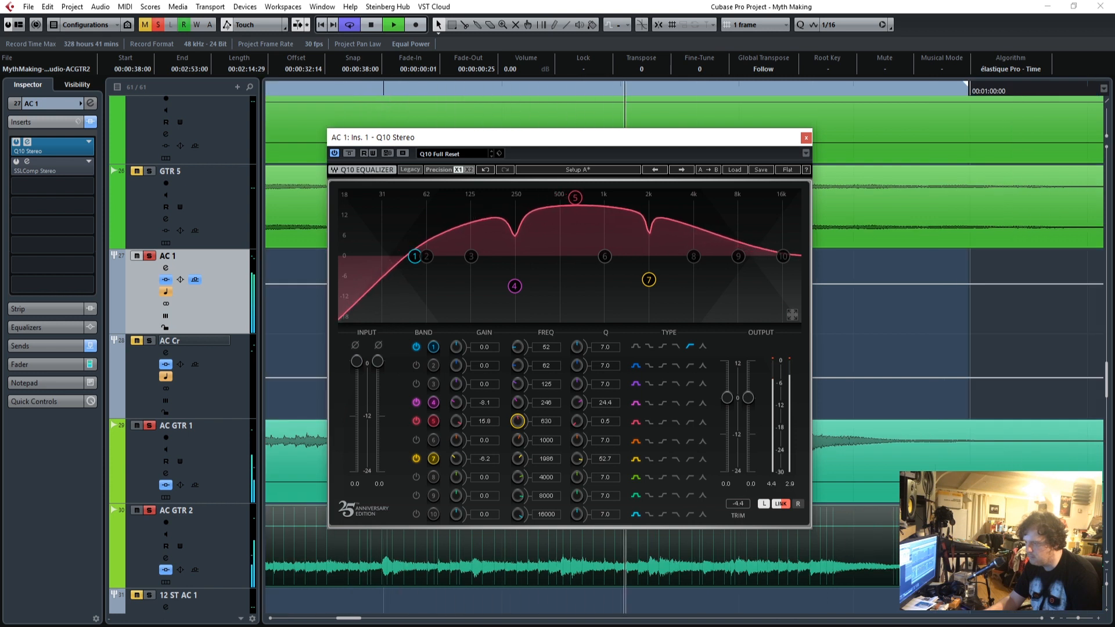
left_click_drag(456, 421, 457, 428)
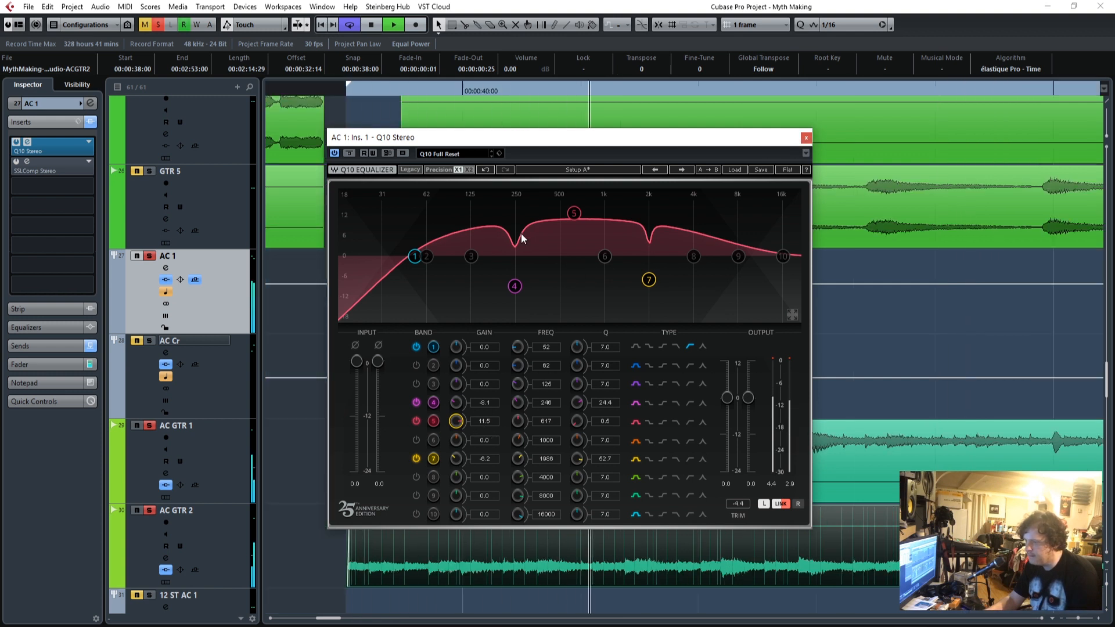
key("space")
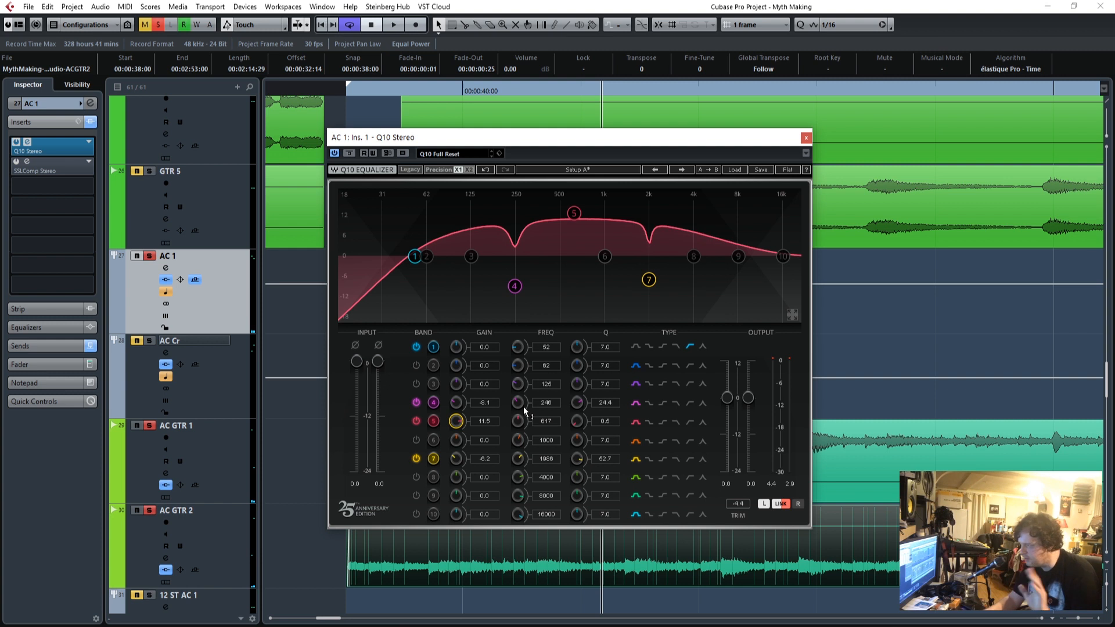
- Replay from the cycle start, try band 7 of the Q10 at 10.2 dB, settle on -7.4 dB, and close the equalizer
left_click_drag(757, 143, 1008, 66)
left_click(344, 88)
left_click_drag(698, 65, 378, 118)
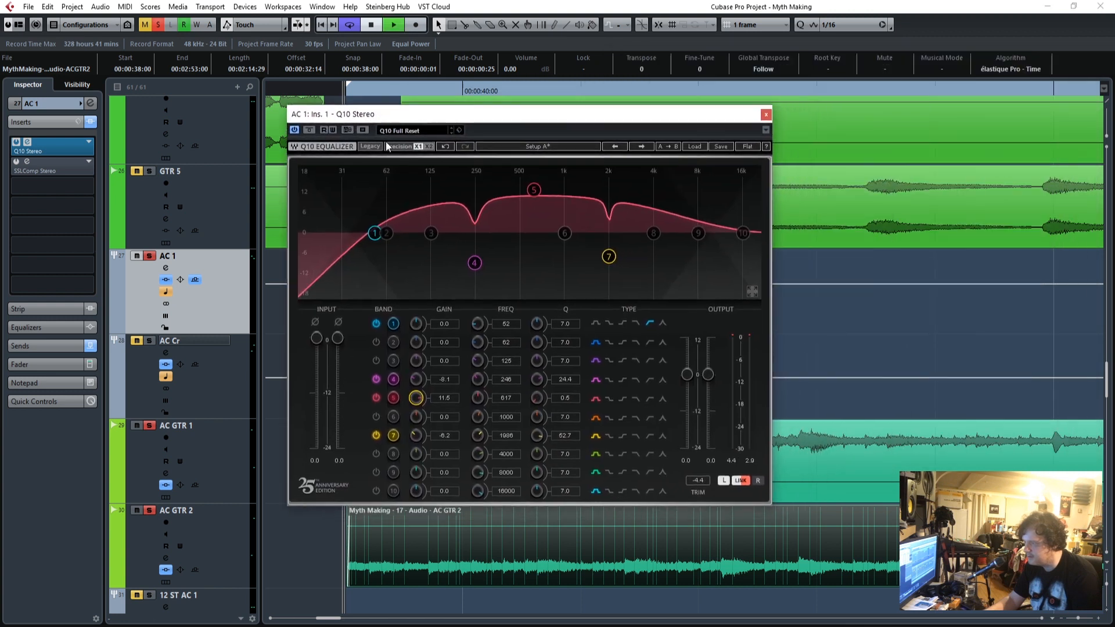
key("space")
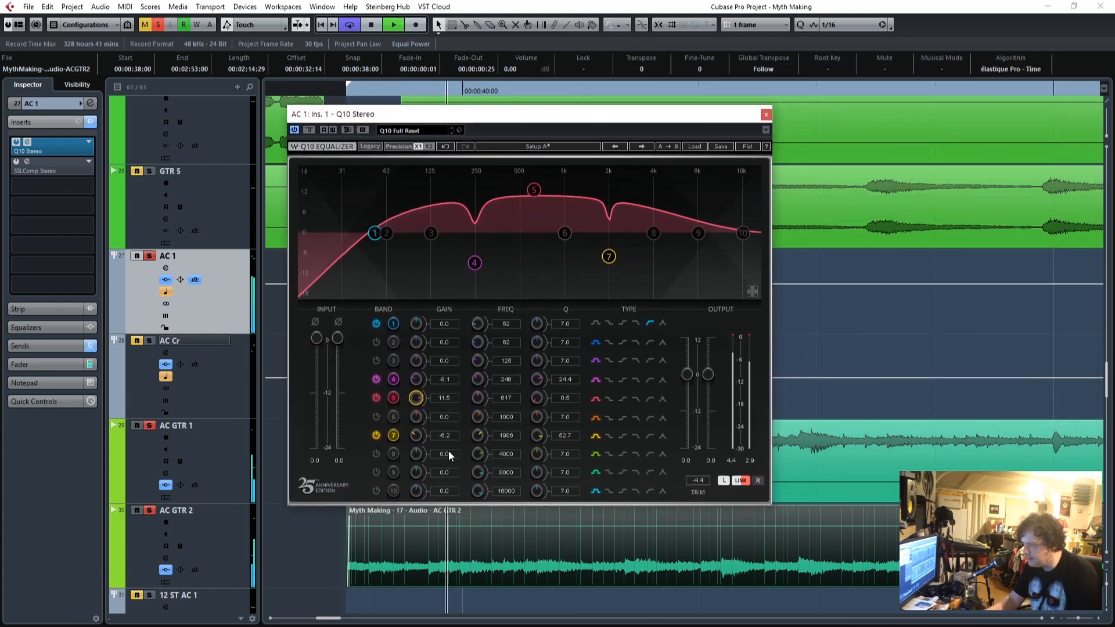
left_click_drag(447, 437, 447, 362)
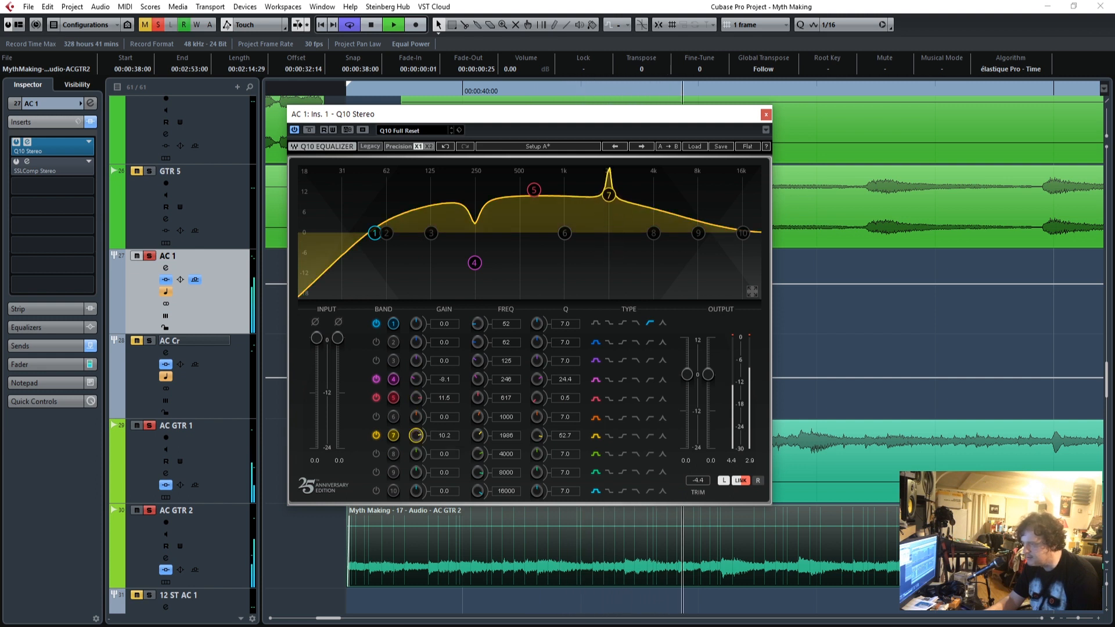
left_click_drag(415, 435, 415, 573)
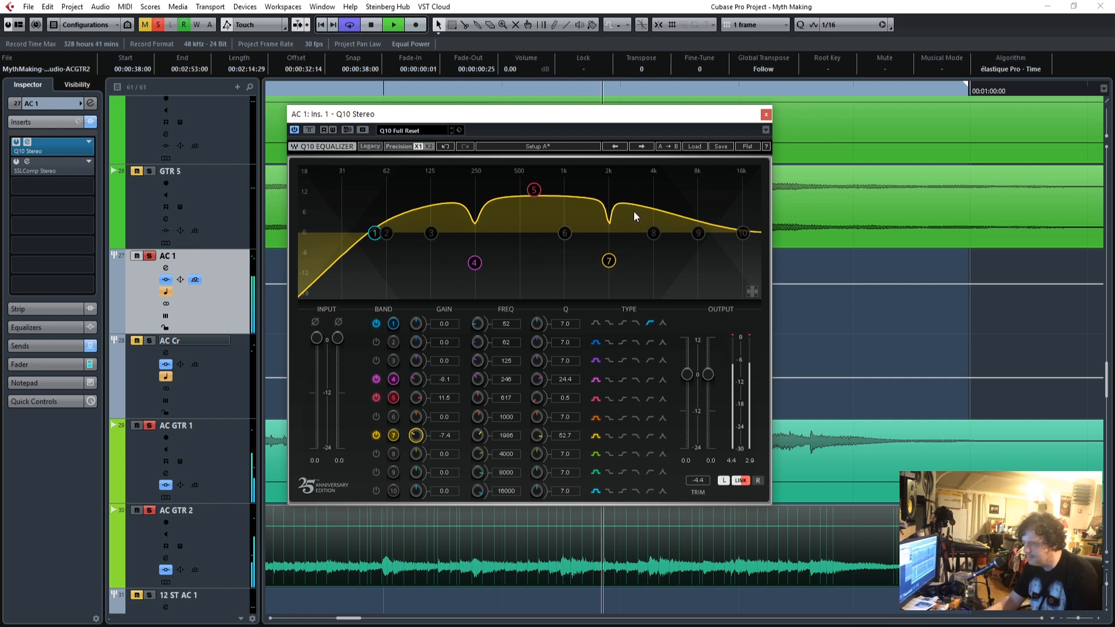
left_click(766, 114)
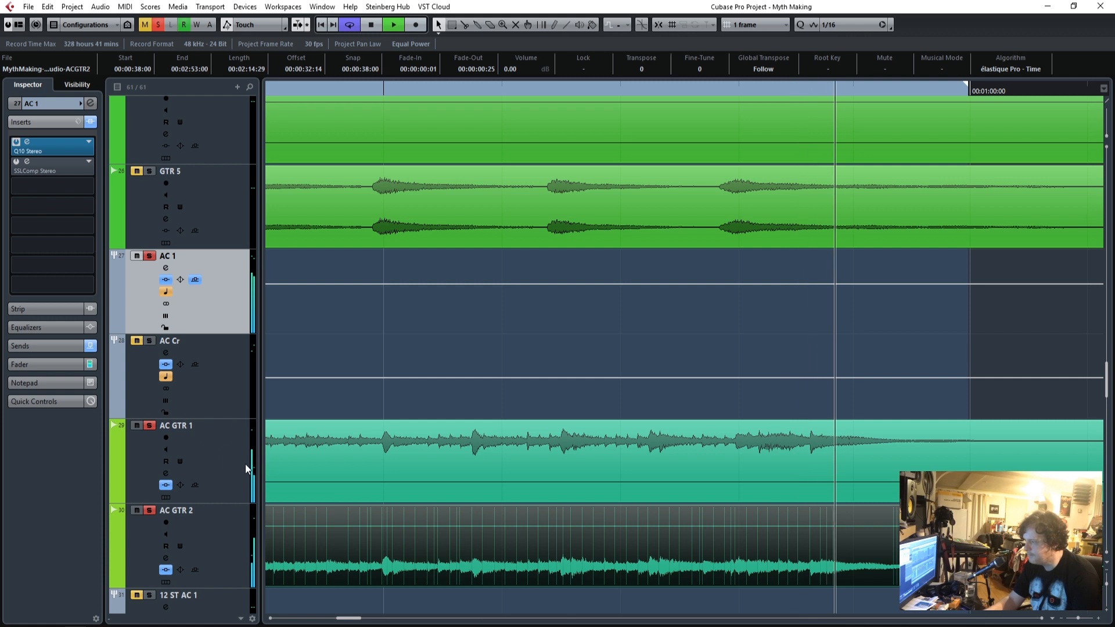
- Stop playback, activate and open the SSLComp Stereo compressor on AC 1, and play again from the cycle start
key("space")
left_click(379, 534)
left_click(379, 534)
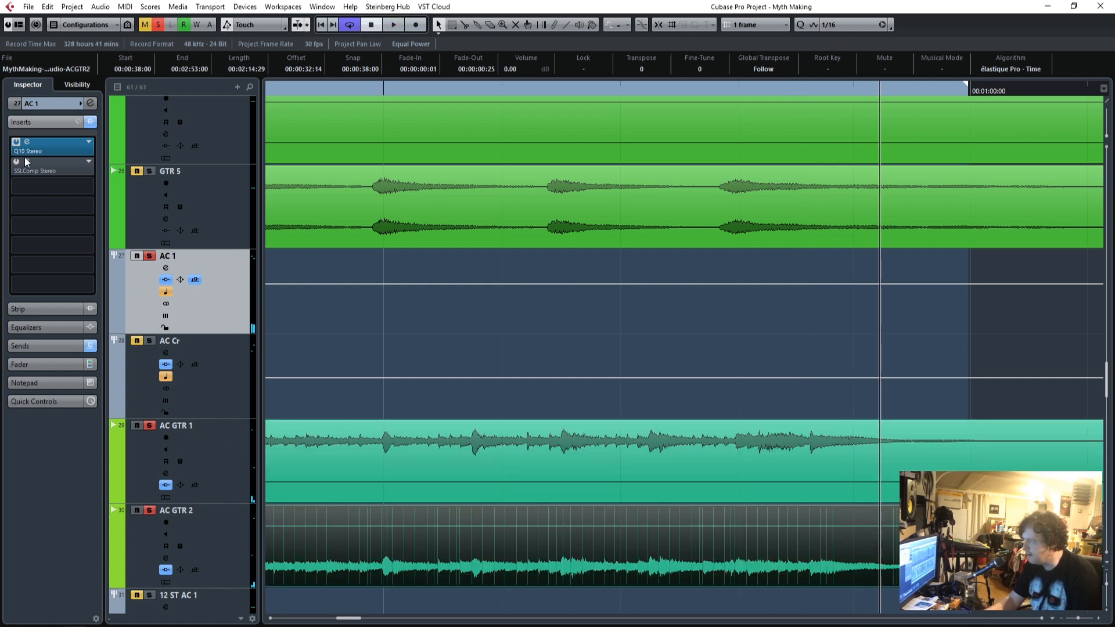
left_click_drag(261, 130, 640, 118)
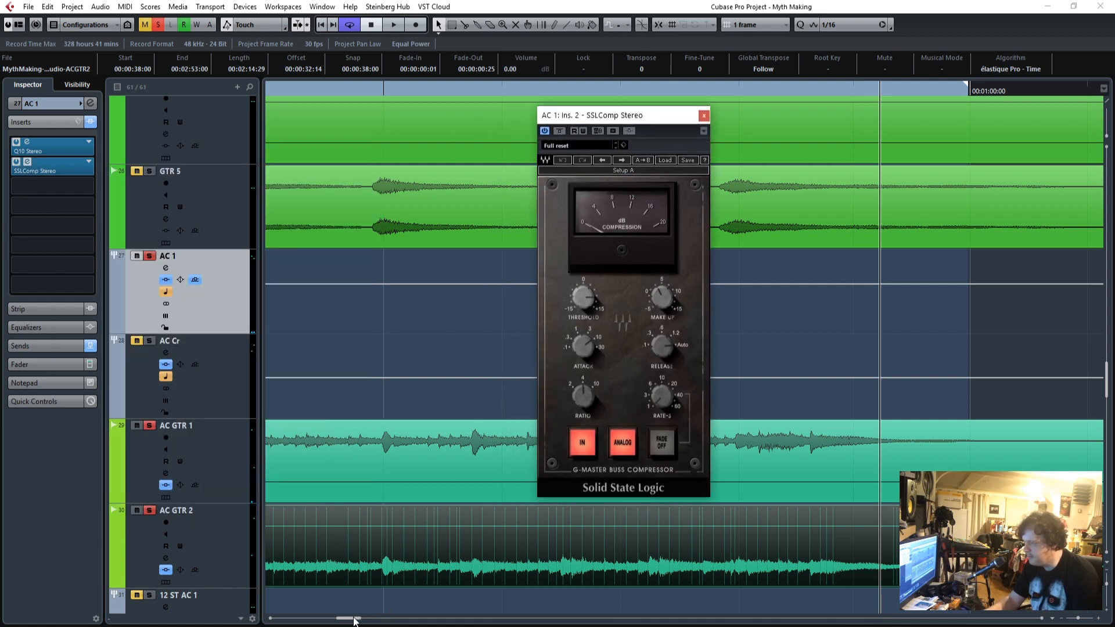
left_click_drag(353, 619, 334, 619)
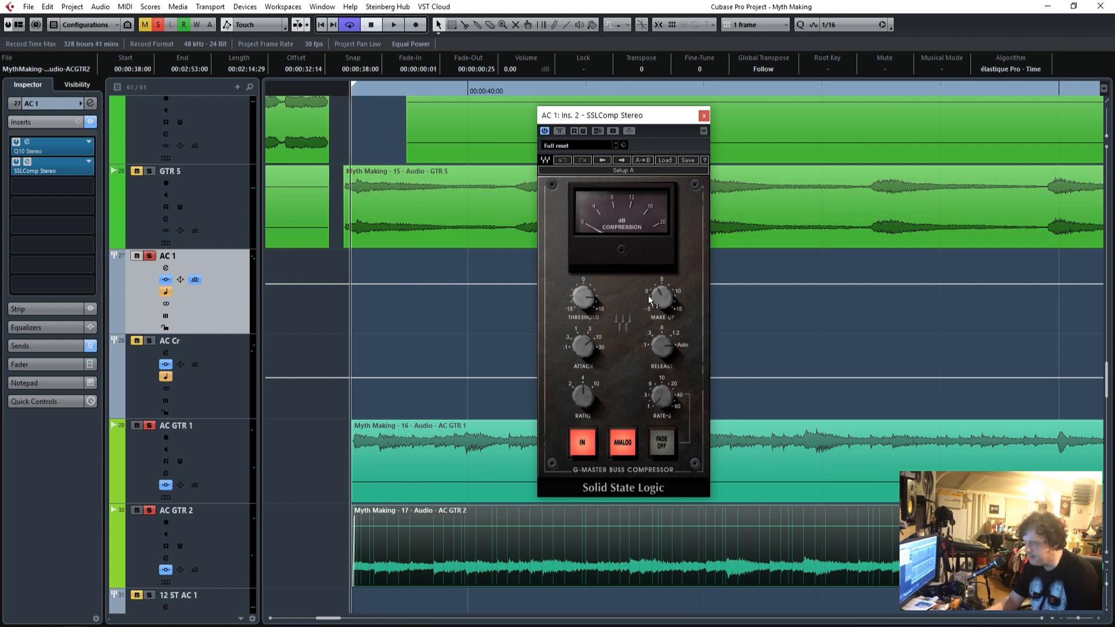
key("space")
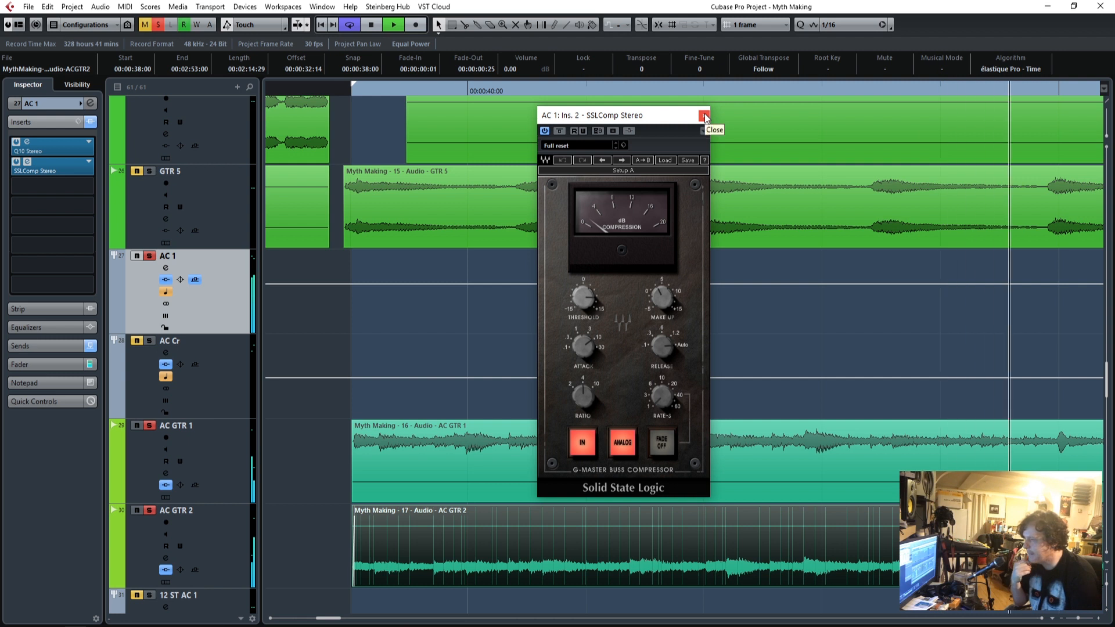
- Lower the AC 1 fader fully, solo the AC Cr track with its fader at 0.00, and return to the cycle start
left_click(40, 345)
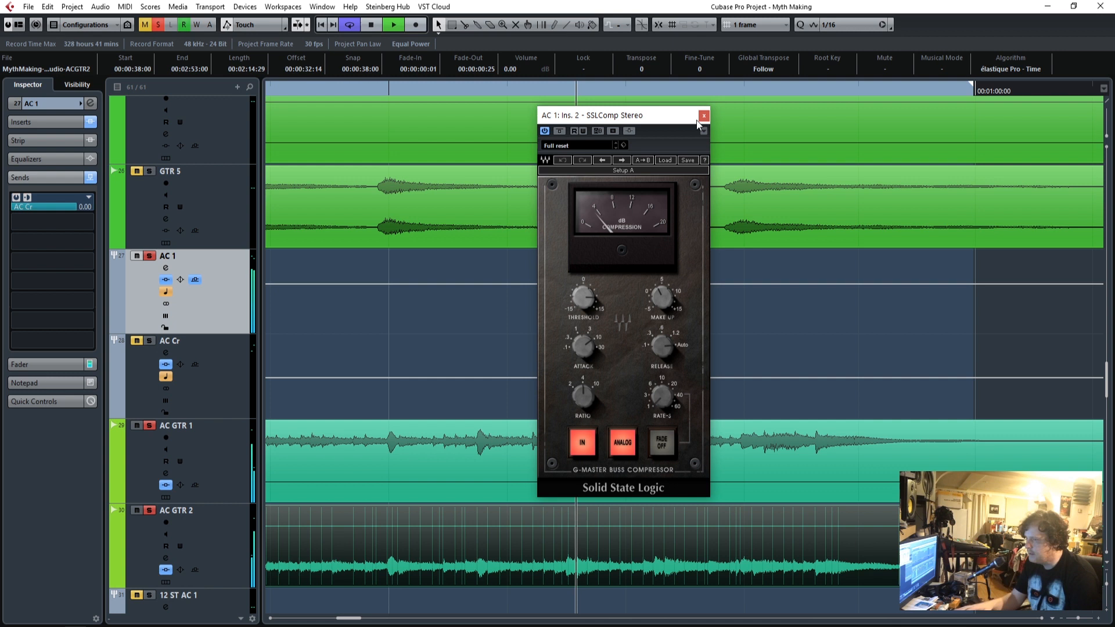
left_click(41, 363)
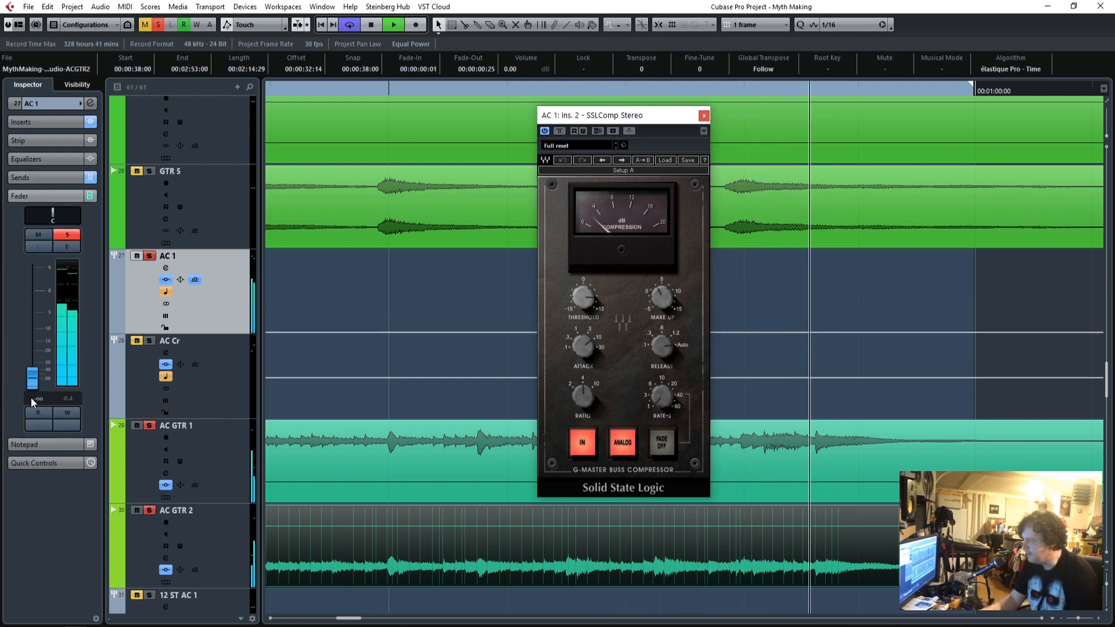
left_click(149, 344)
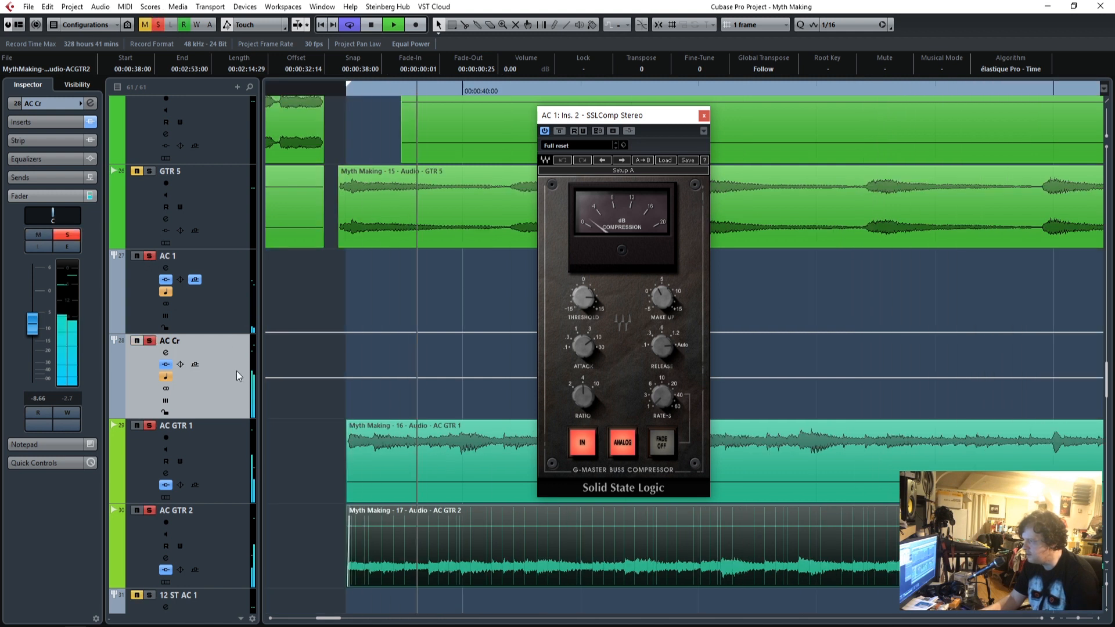
left_click(32, 324, "ctrl")
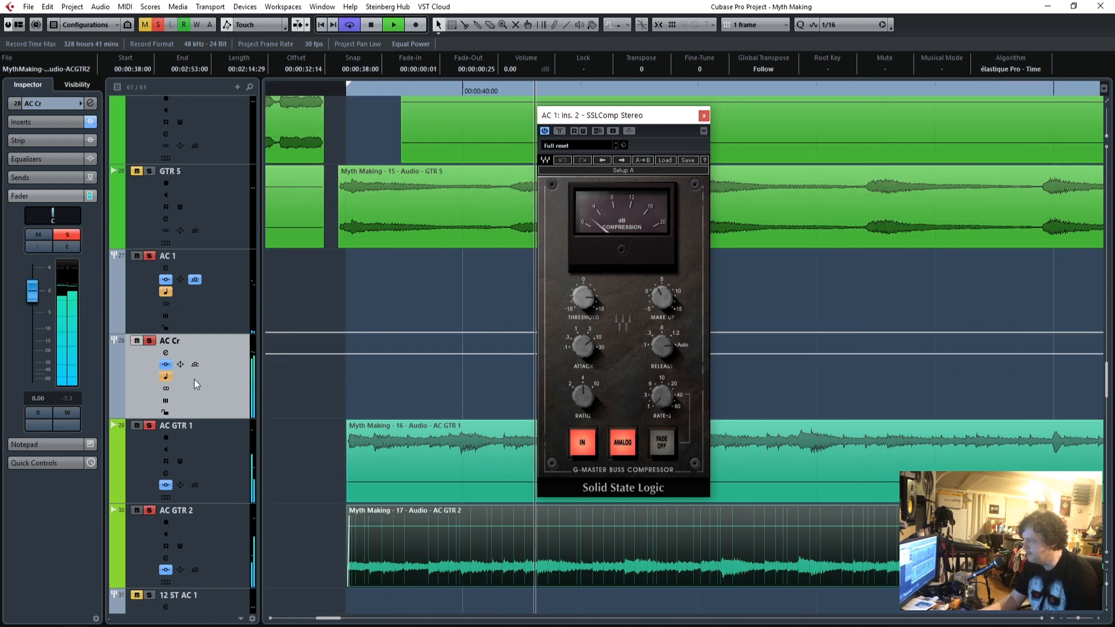
left_click(349, 92)
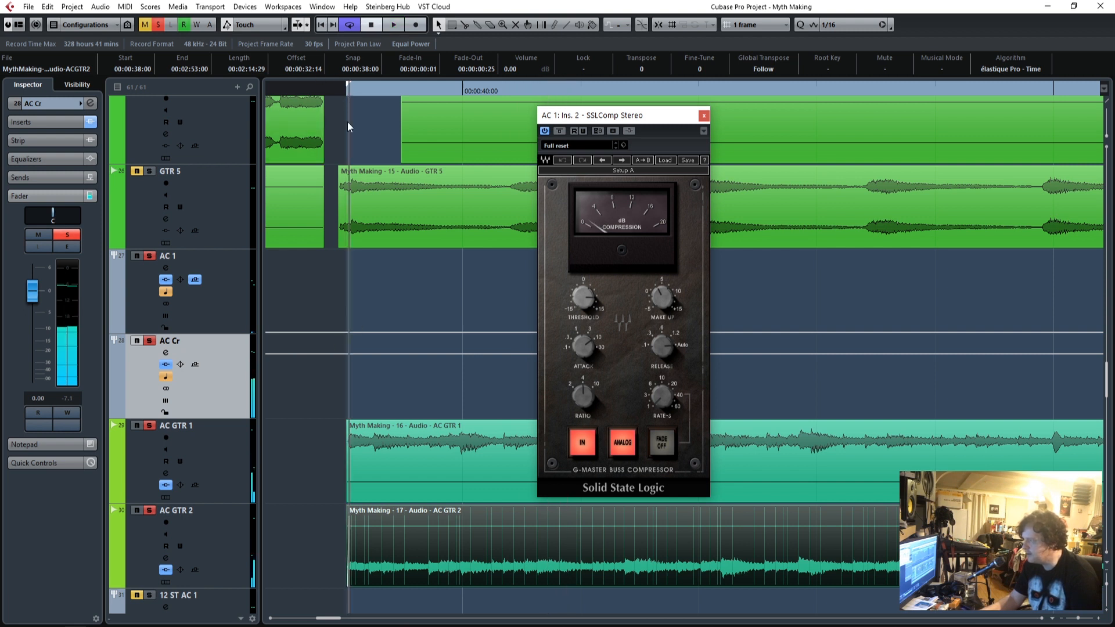
- Show the inserts of AC Cr and examine the low-cut curve in its Q1 Stereo equalizer
left_click(52, 122)
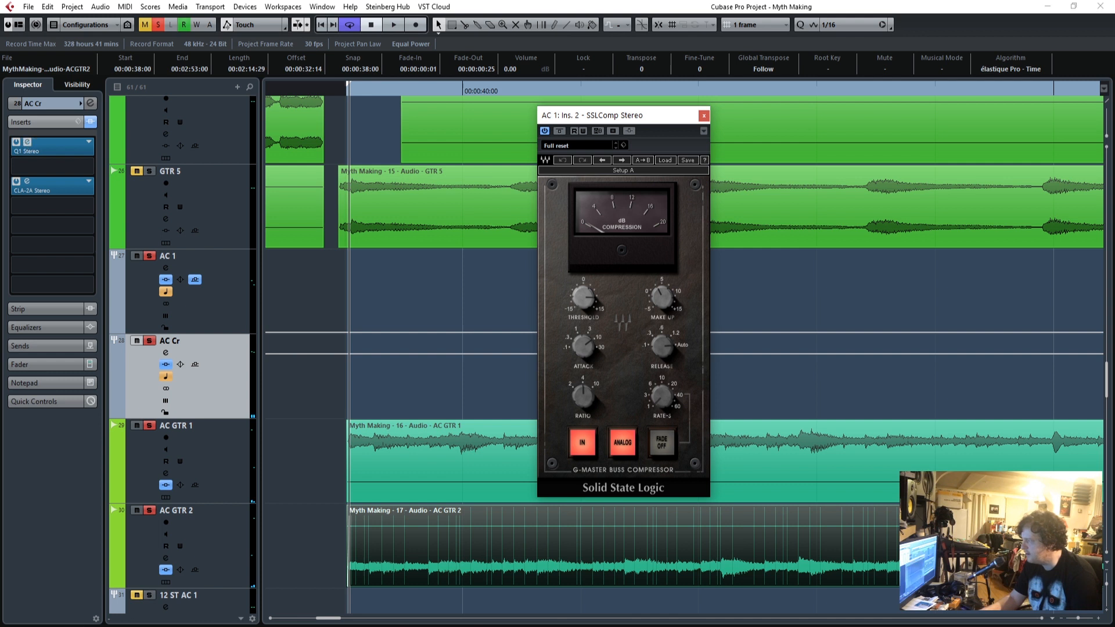
left_click_drag(762, 165, 776, 166)
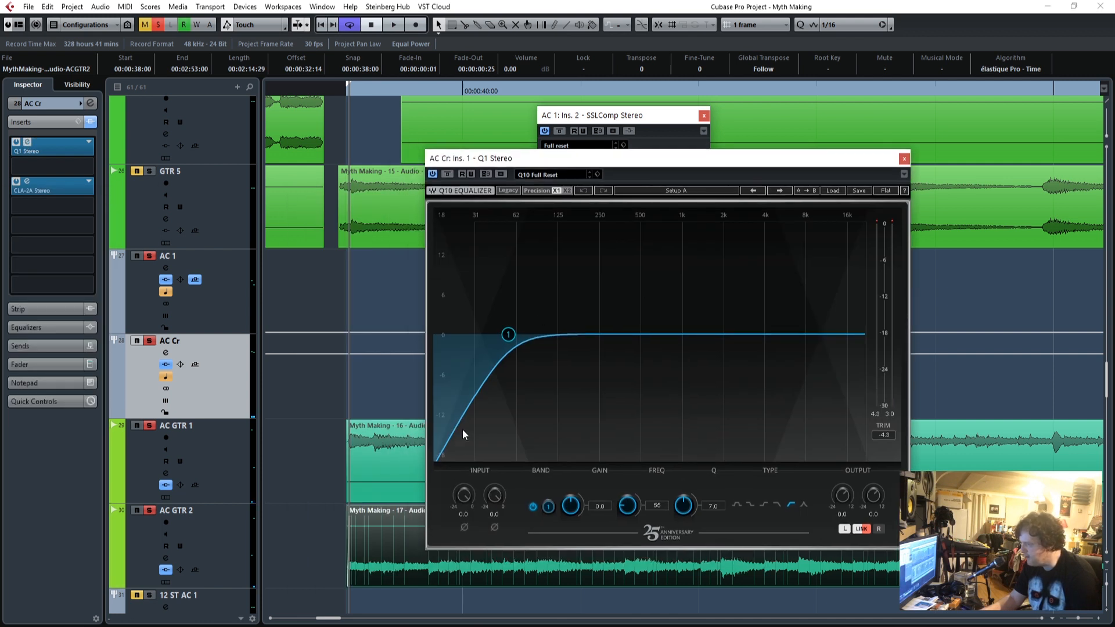
left_click(904, 159)
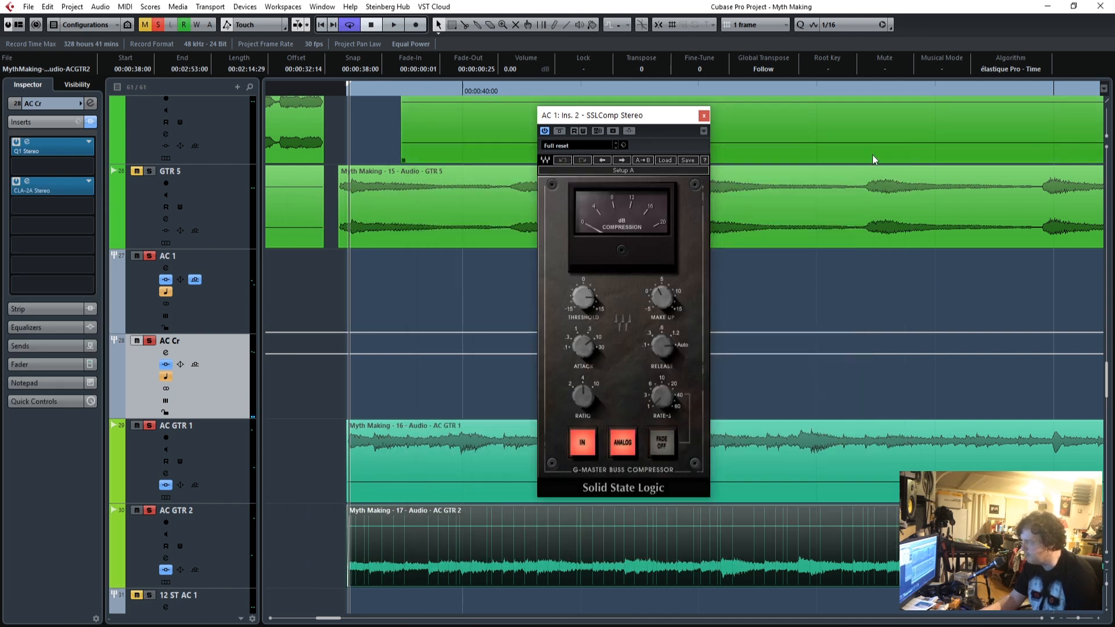
- Open the CLA-2A compressor on AC Cr, adjust its peak reduction while playing from the cycle start, and close it
left_click(27, 181)
left_click_drag(814, 327, 603, 201)
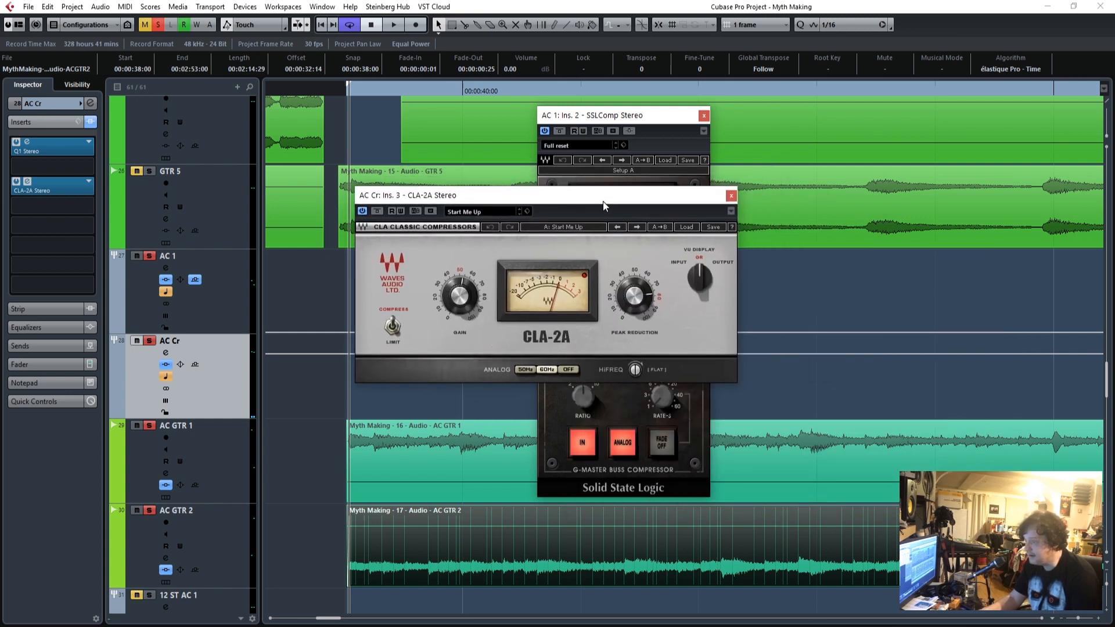
left_click(703, 116)
left_click_drag(415, 224, 568, 215)
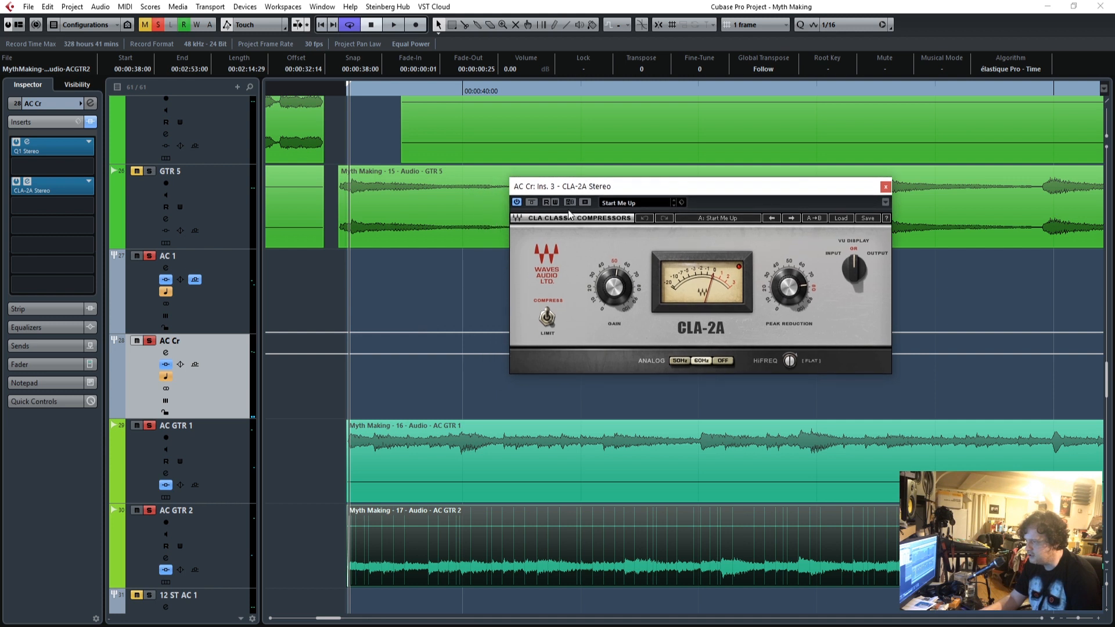
left_click(346, 92)
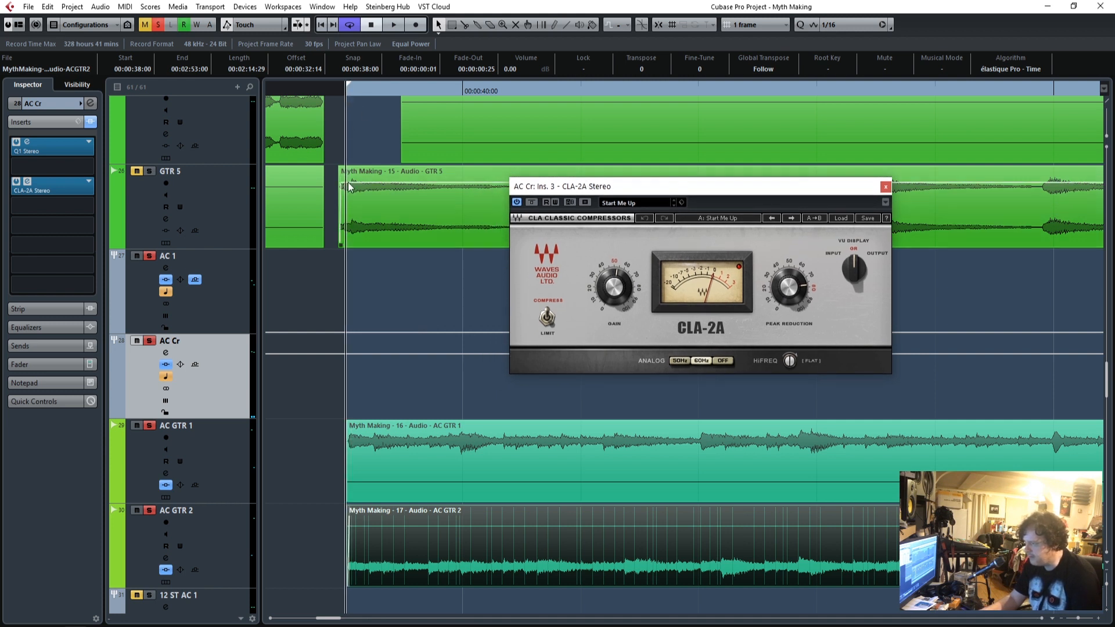
key("space")
mouse_move(791, 295)
left_mouse_down()
mouse_move(791, 273)
mouse_move(794, 295)
left_mouse_up()
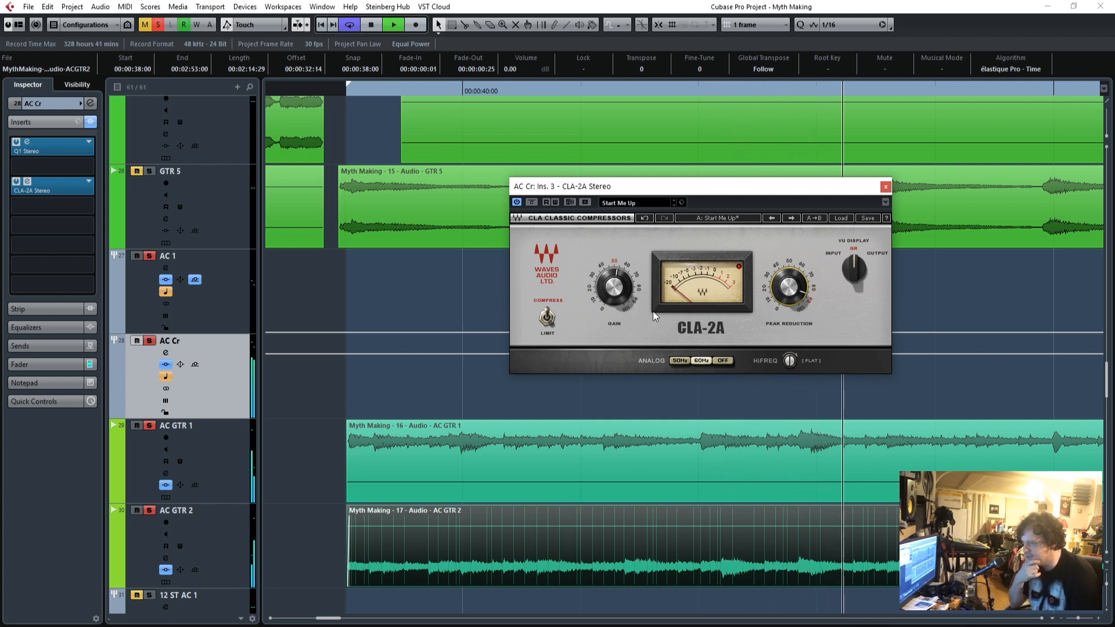
left_click(885, 186)
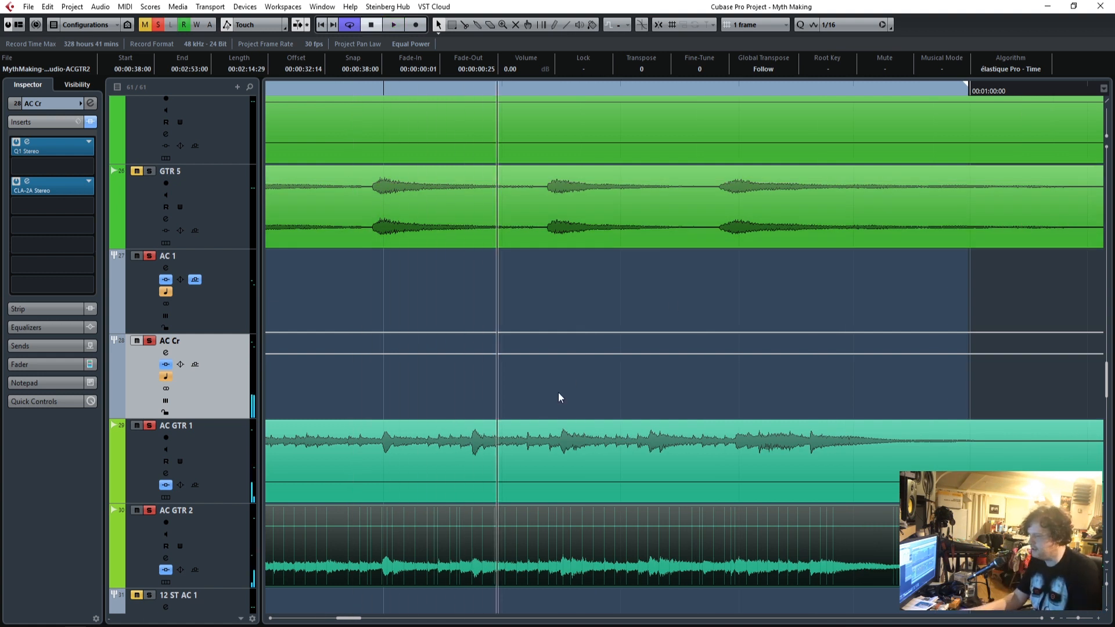
- Select the AC 1 group track and reset its fader to 0.00
mouse_move(347, 619)
left_mouse_down()
mouse_move(315, 619)
mouse_move(326, 619)
left_mouse_up()
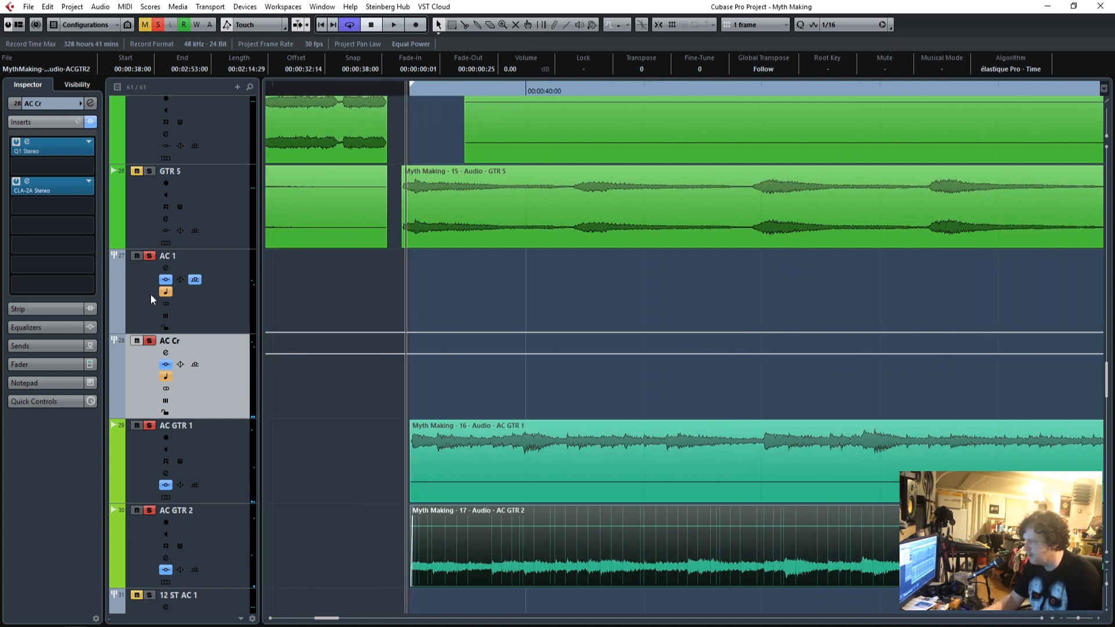
left_click(224, 270)
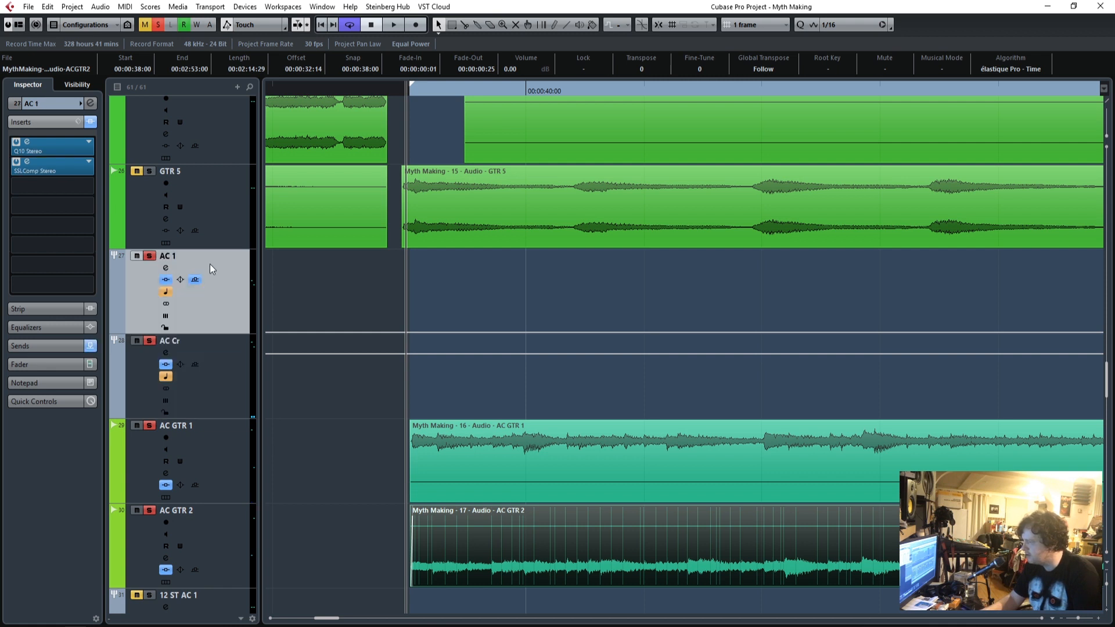
left_click(43, 346)
left_click(41, 365)
left_click(31, 316, "ctrl")
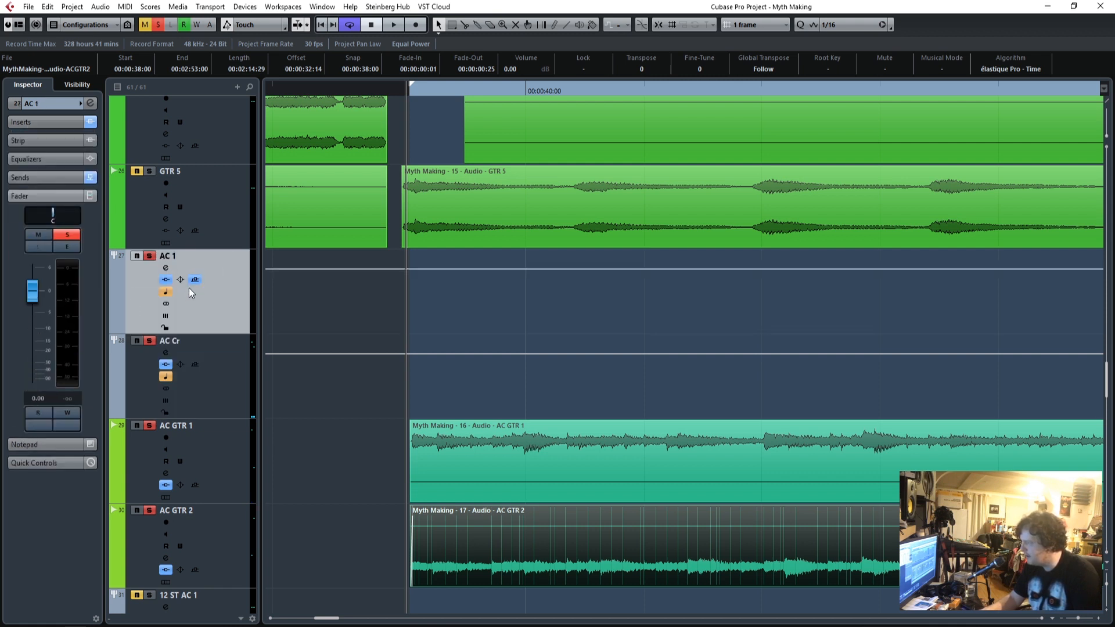
- Lower the AC Cr fader fully, play from the cycle start, and bring the fader up to -8.98 dB to blend it in
left_click(206, 357)
left_click_drag(34, 294, 32, 410)
left_click(409, 91)
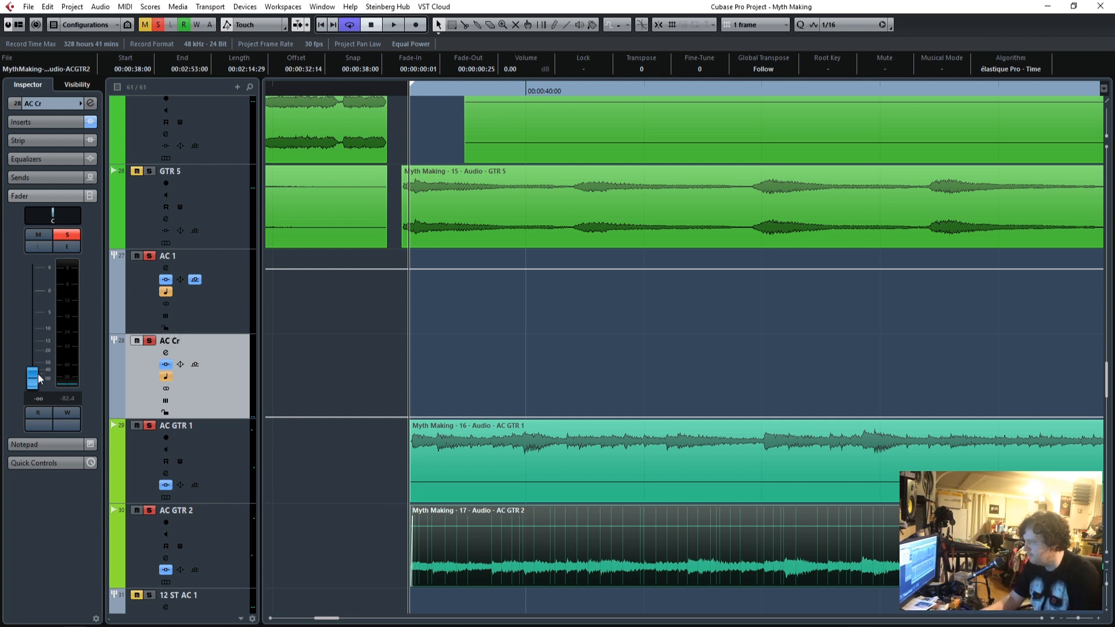
key("space")
left_click_drag(32, 383, 33, 327)
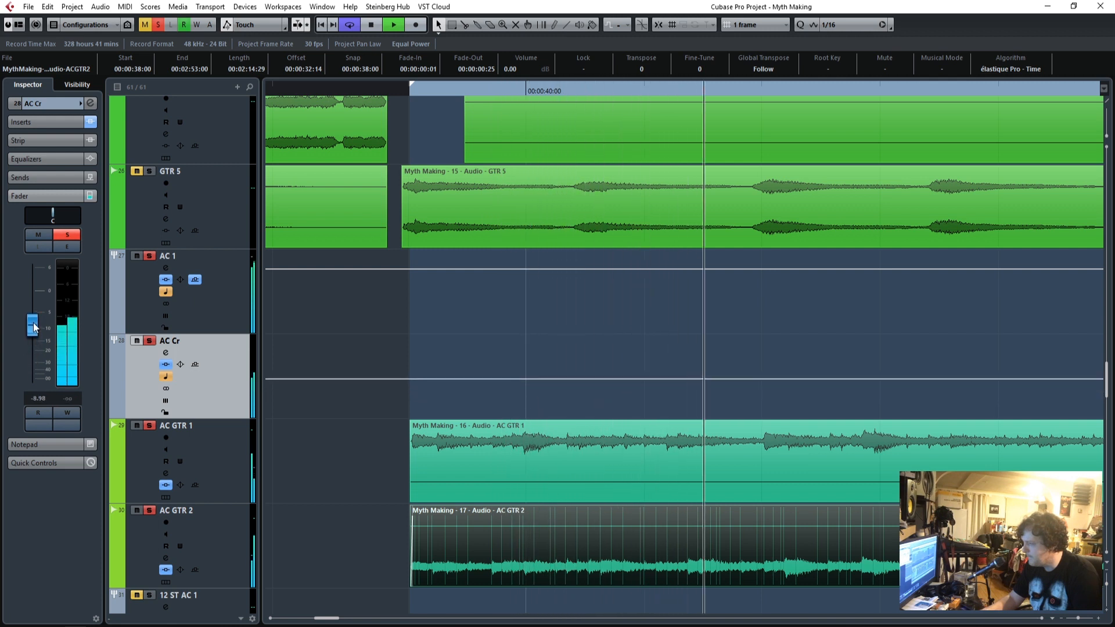
- Mute and unmute AC Cr to compare the blend, and lower its fader to -10.4 dB
left_click(44, 235)
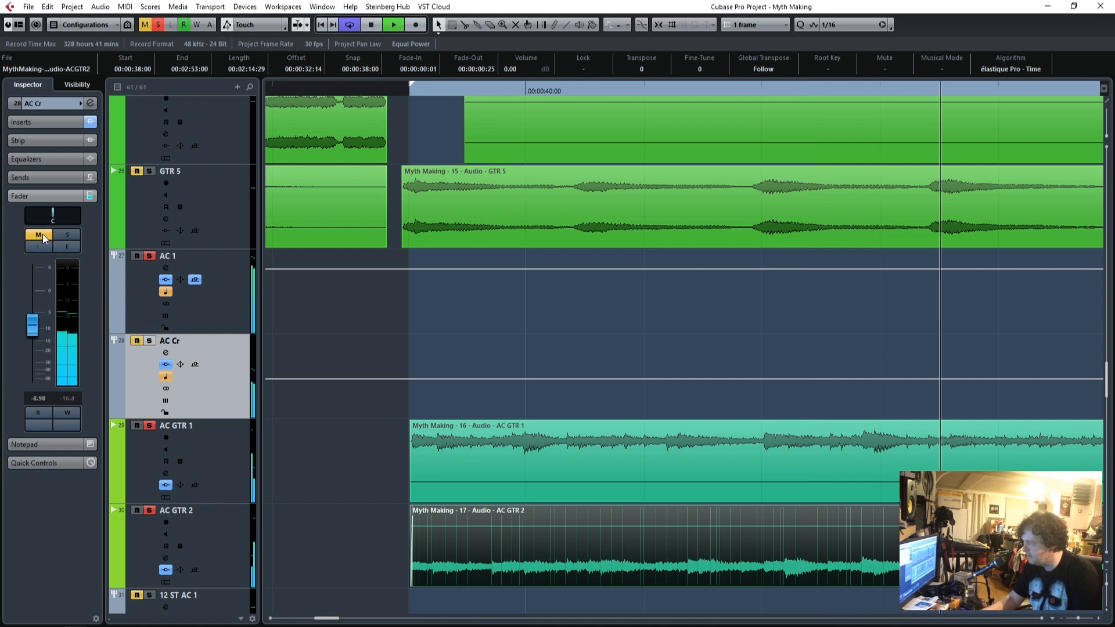
left_click(43, 236)
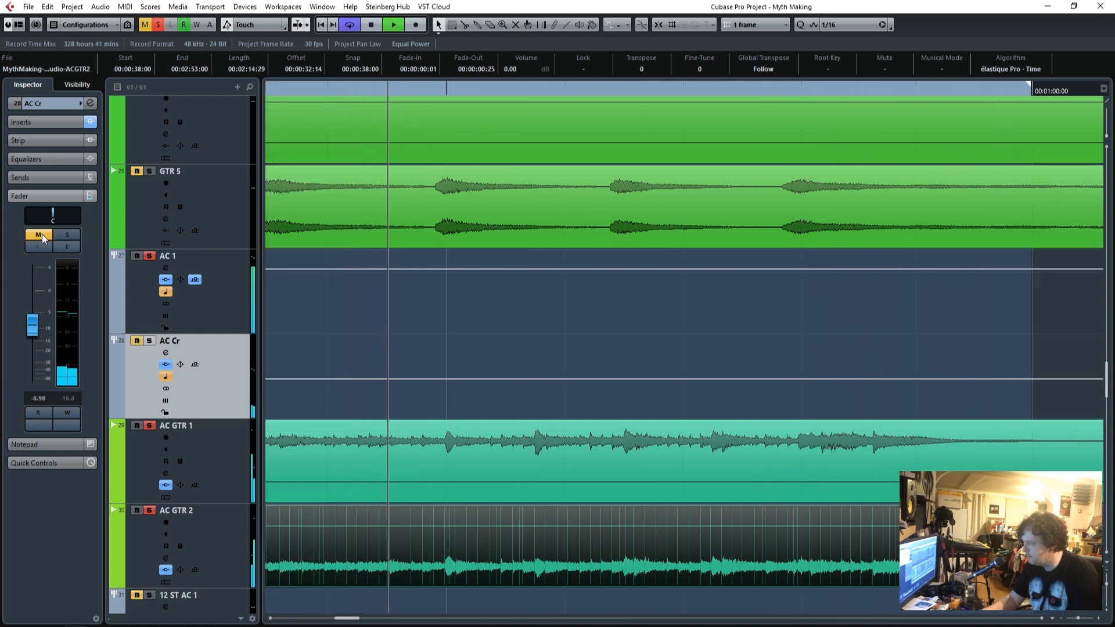
left_click_drag(32, 325, 35, 330)
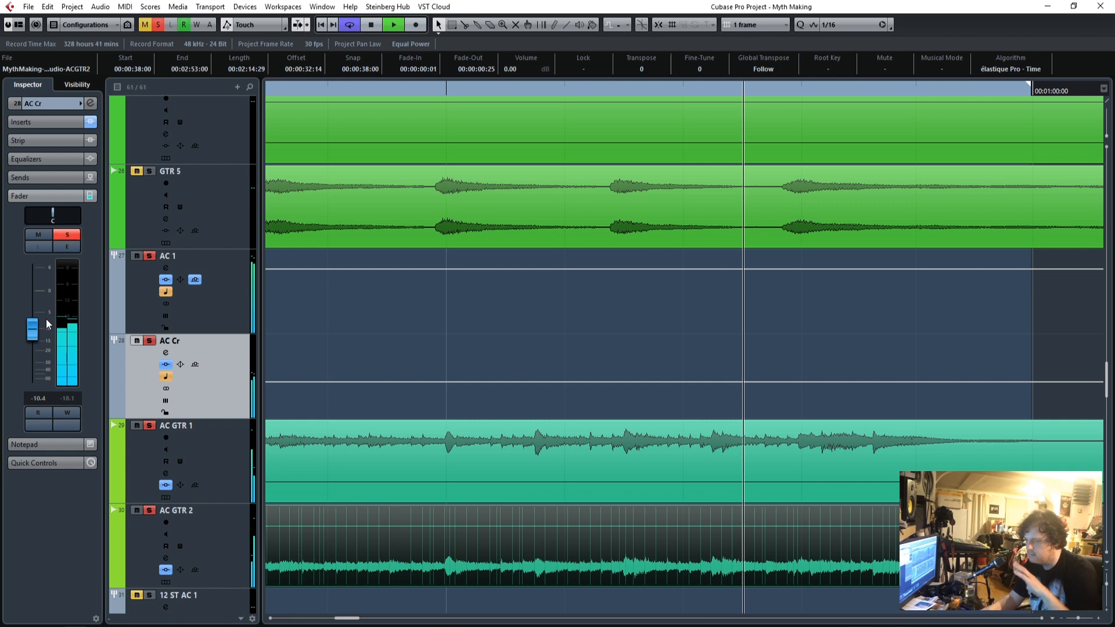
- Deactivate all track solos and set the mutes so that Hammond is muted and the Verse group is unmuted
left_click(161, 27)
scroll(368, 464, "down", 7)
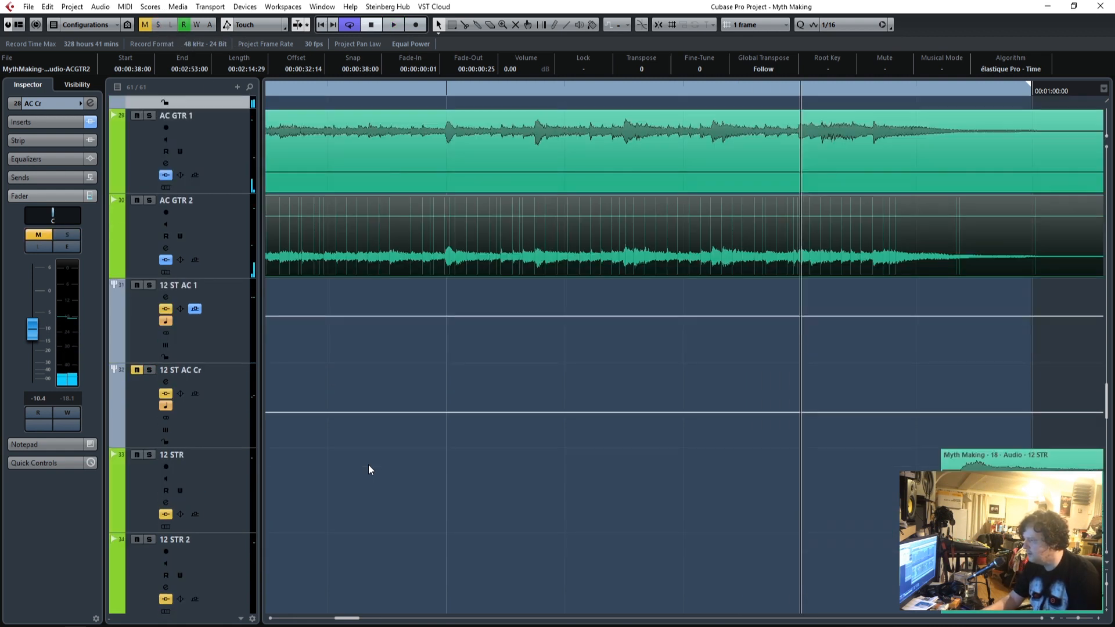
left_click(135, 315)
left_click(137, 484)
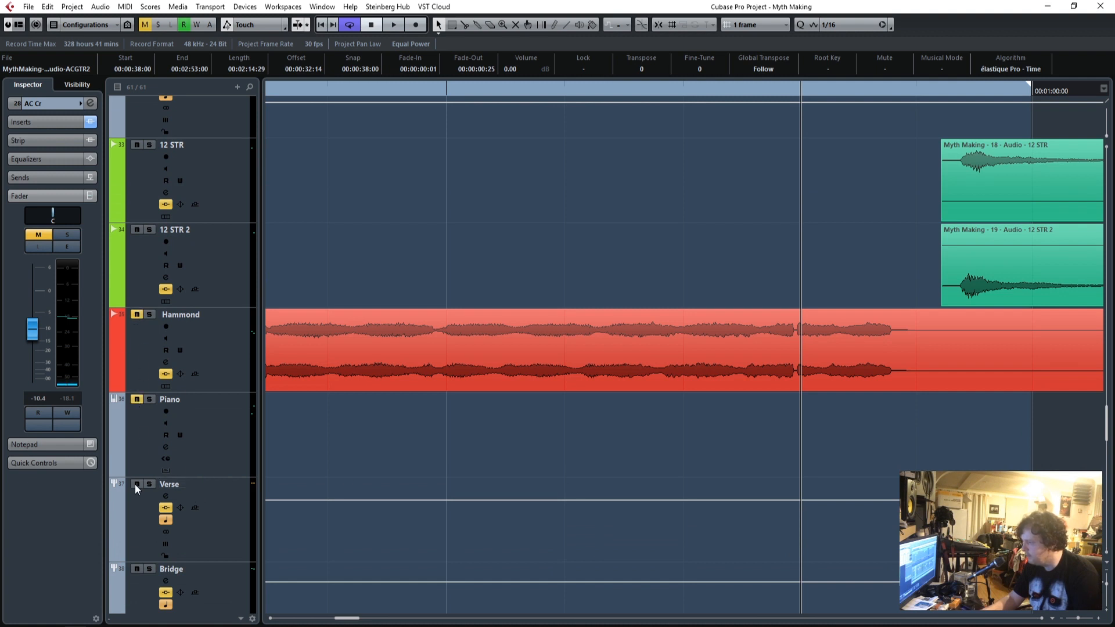
scroll(364, 525, "down", 5)
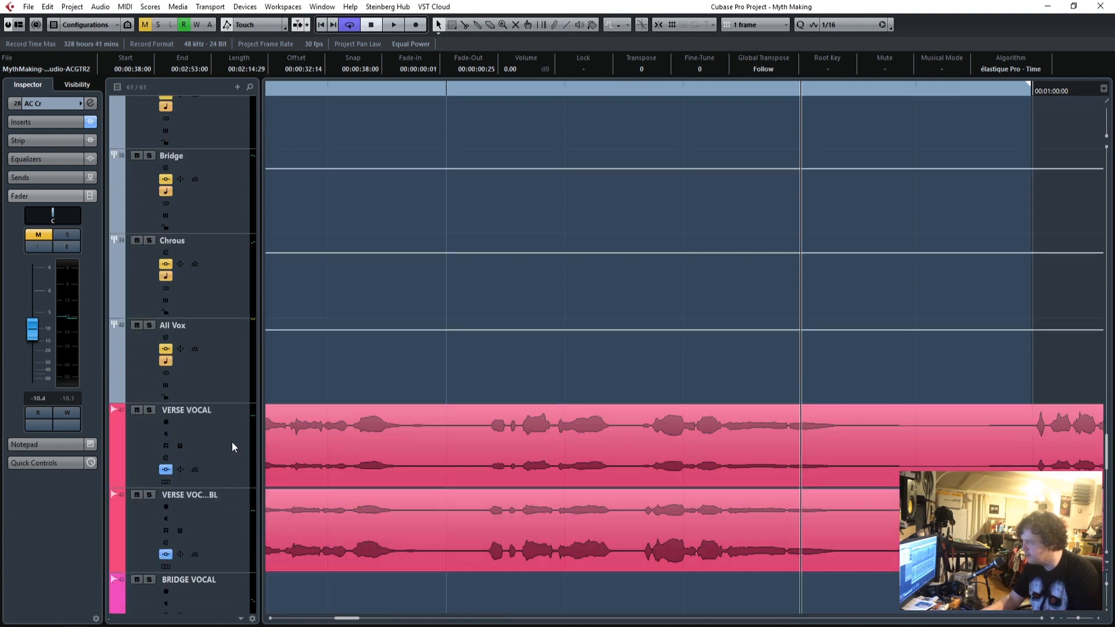
- Play the mix from the cycle start, unmute AC Cr and lower its fader slightly, and select the AC 1 group
scroll(406, 447, "up", 15)
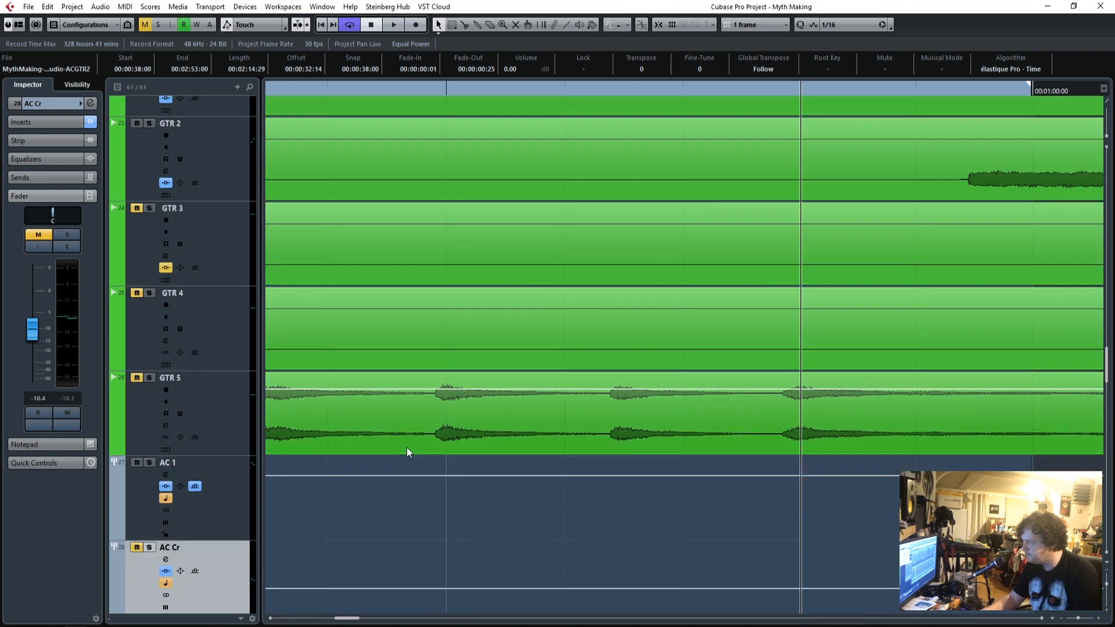
scroll(407, 447, "down", 1)
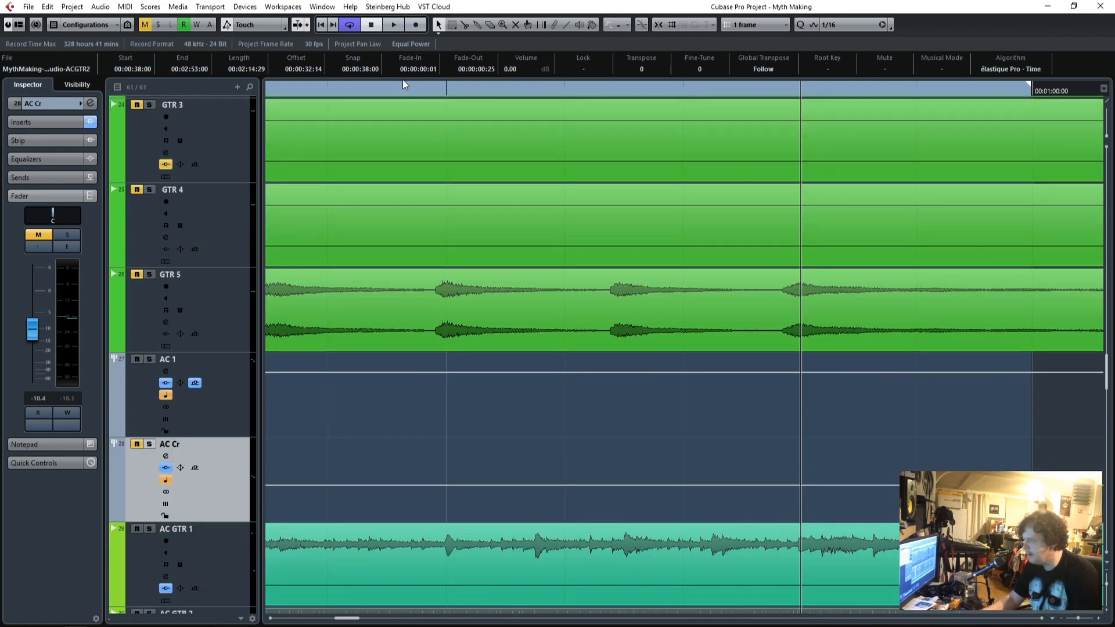
key("space")
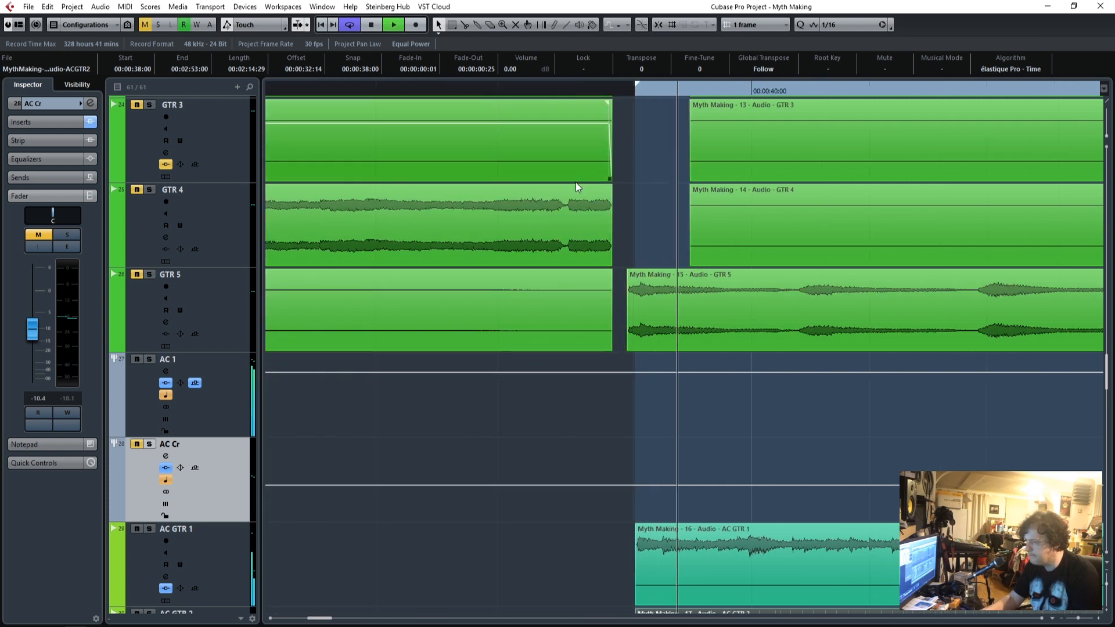
left_click(136, 444)
left_click_drag(33, 332, 33, 339)
left_click(228, 416)
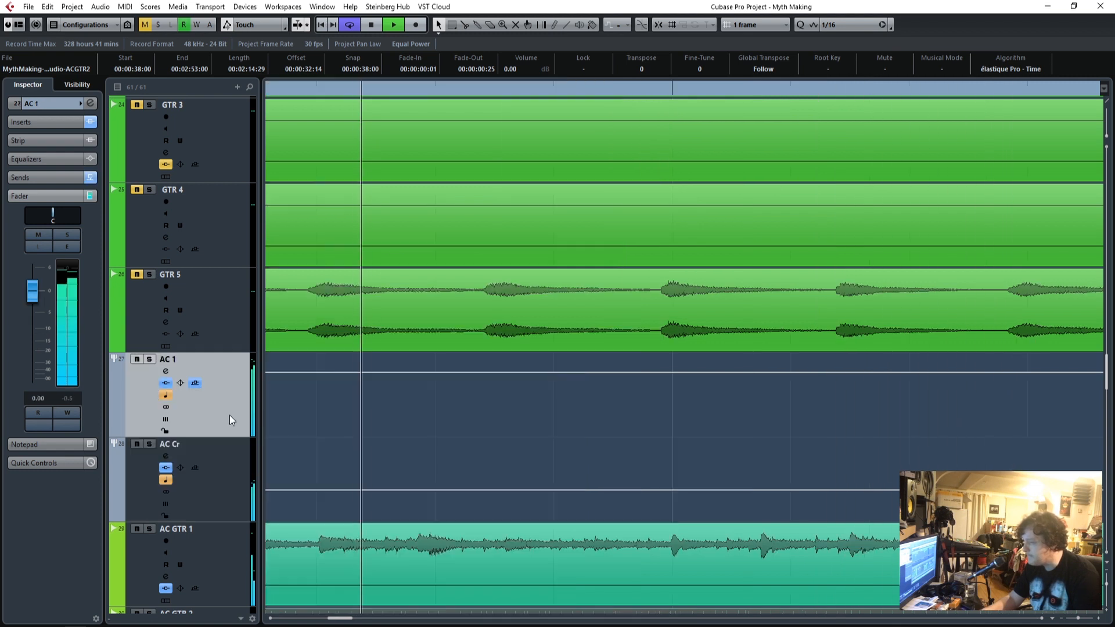